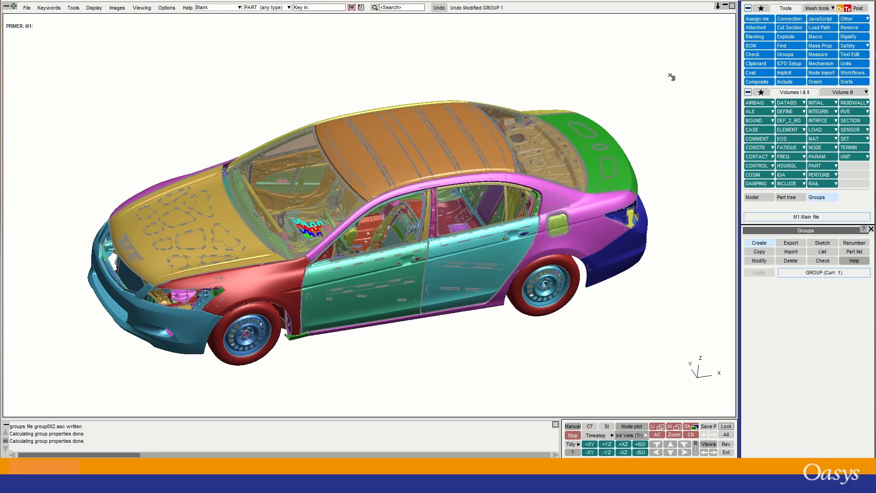
Start a new mass assignment (label 1) targeting a GROUP and open its Group menu.
click(750, 19)
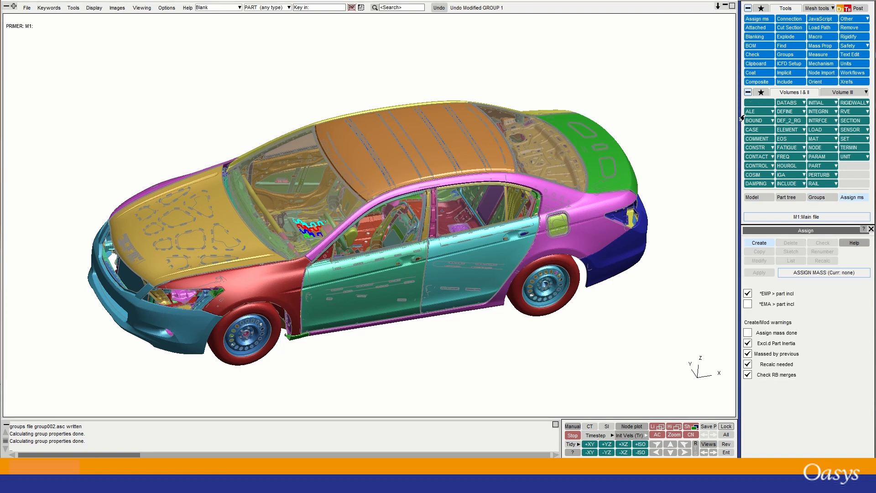
click(752, 243)
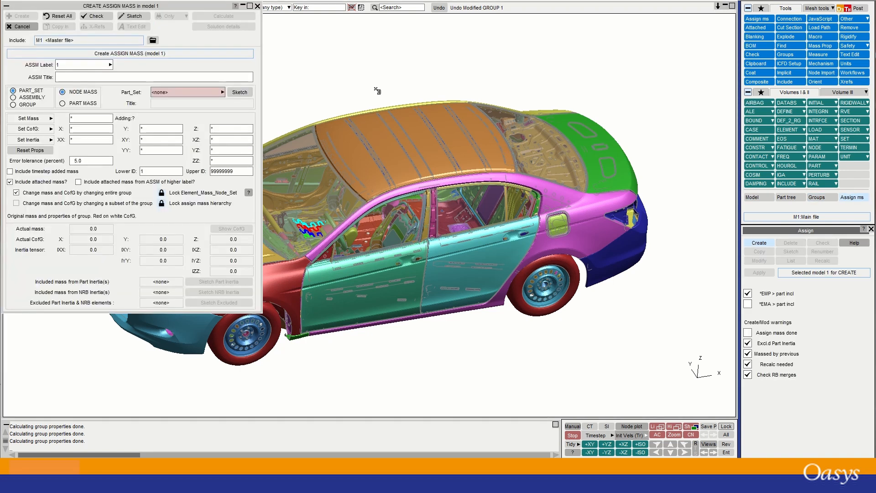
drag(188, 8, 465, 51)
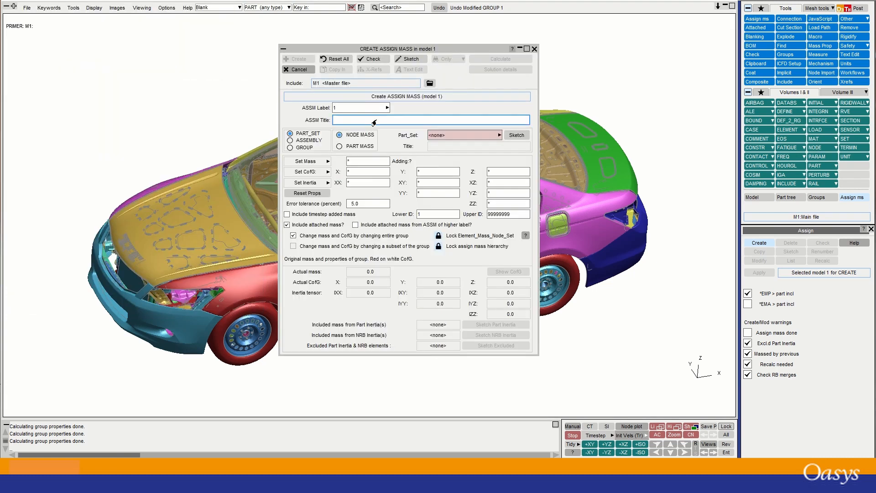
click(499, 136)
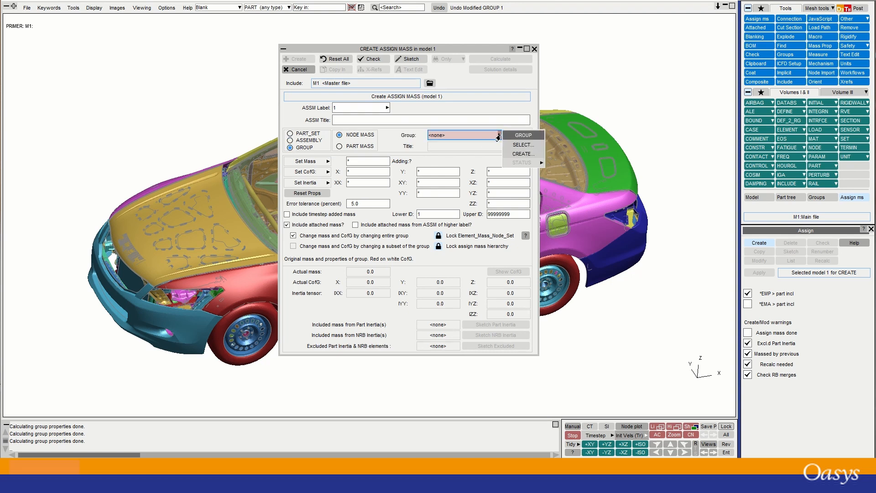
Create a new group with label 2 titled 'Wheel hubs' and minimise the Assign Mass form.
click(518, 154)
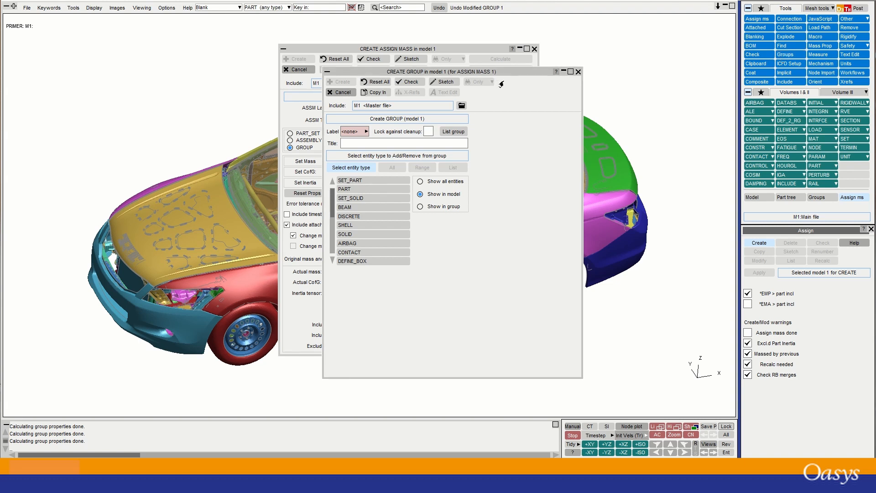
drag(525, 76, 652, 80)
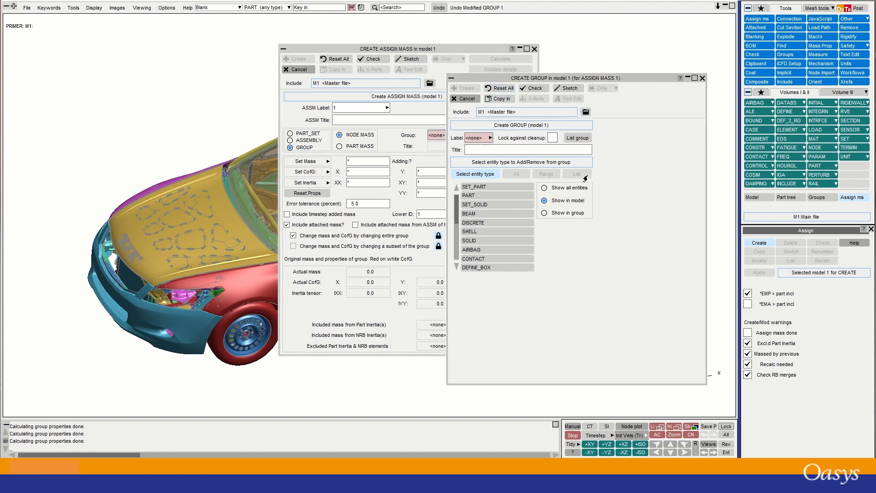
click(489, 138)
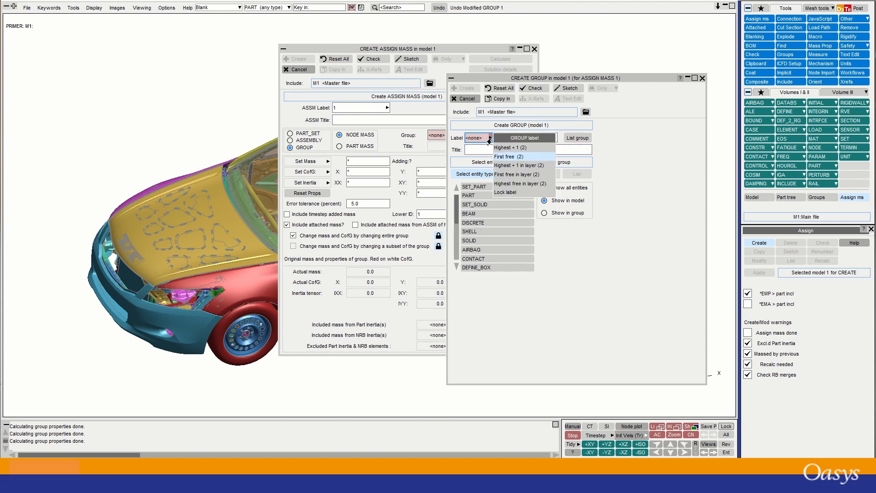
click(505, 159)
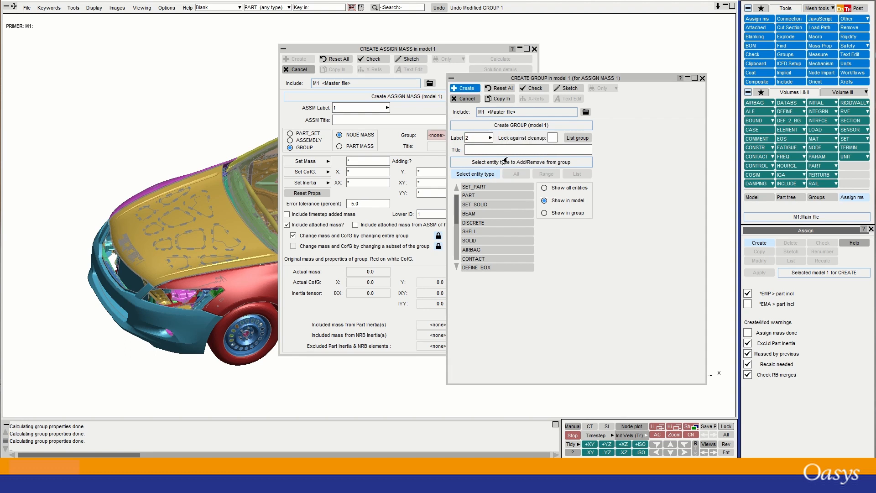
click(482, 151)
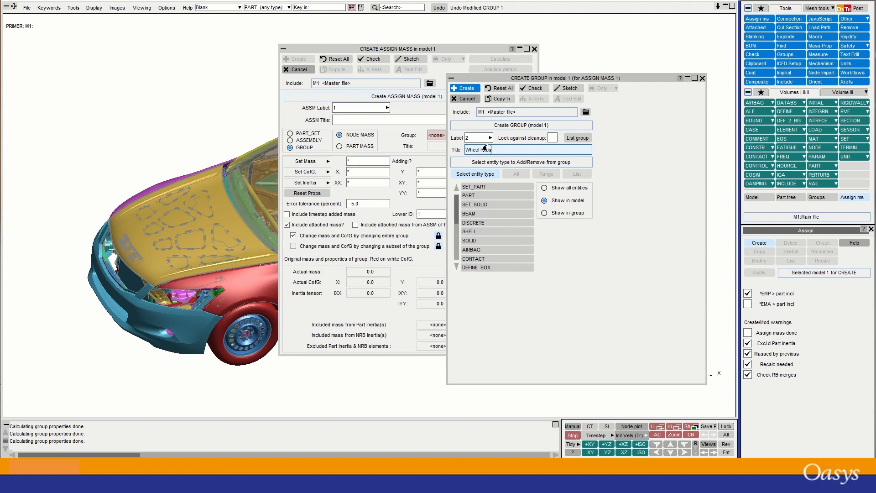
drag(424, 50, 111, 47)
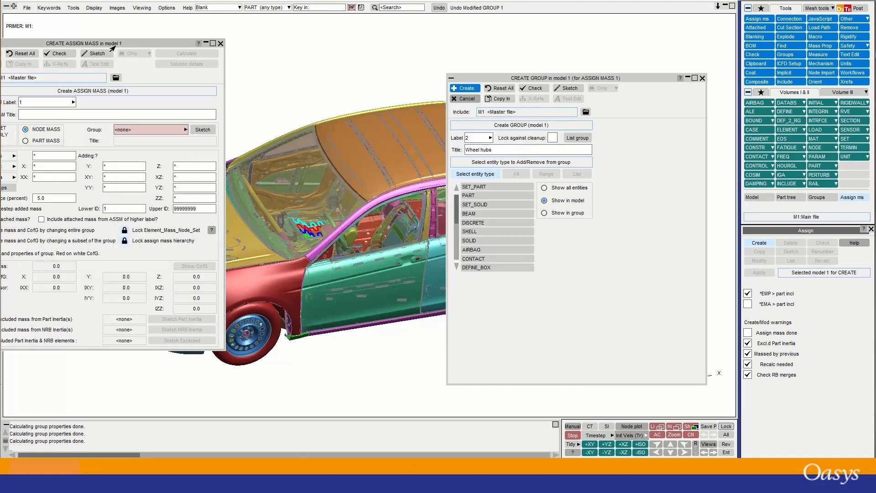
click(206, 43)
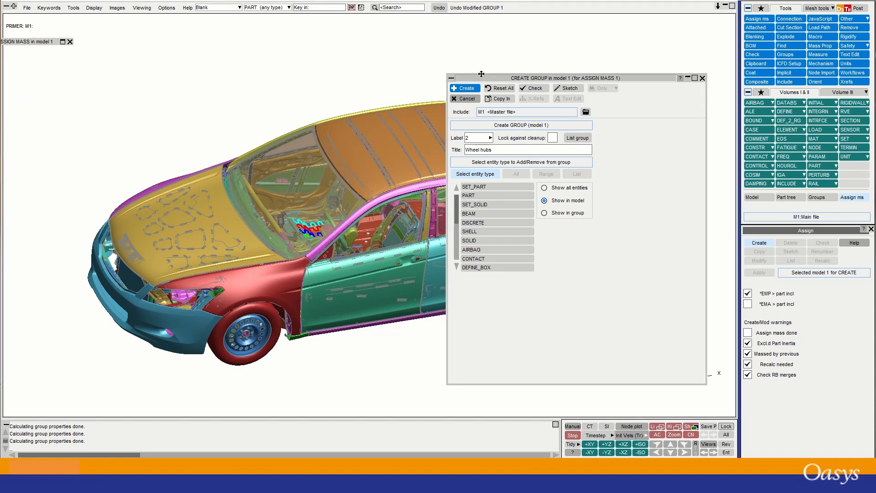
Add all parts (PART ALL) to the Wheel hubs group.
drag(482, 74, 456, 32)
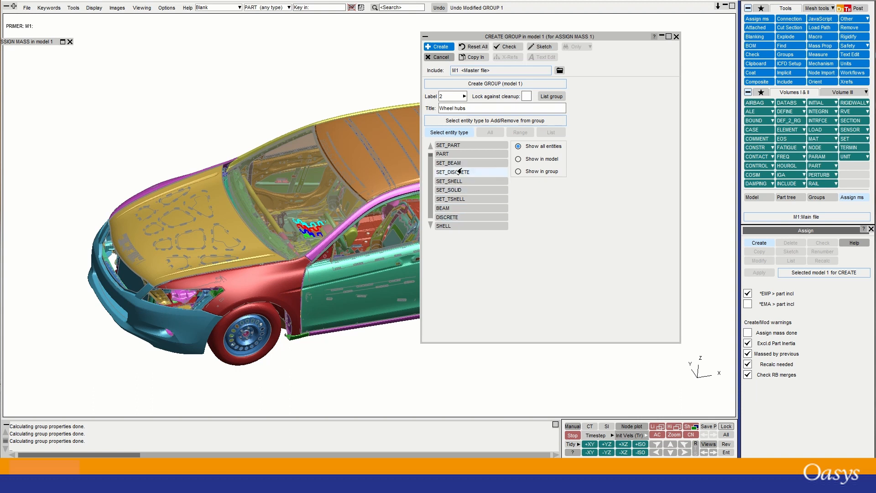
click(518, 159)
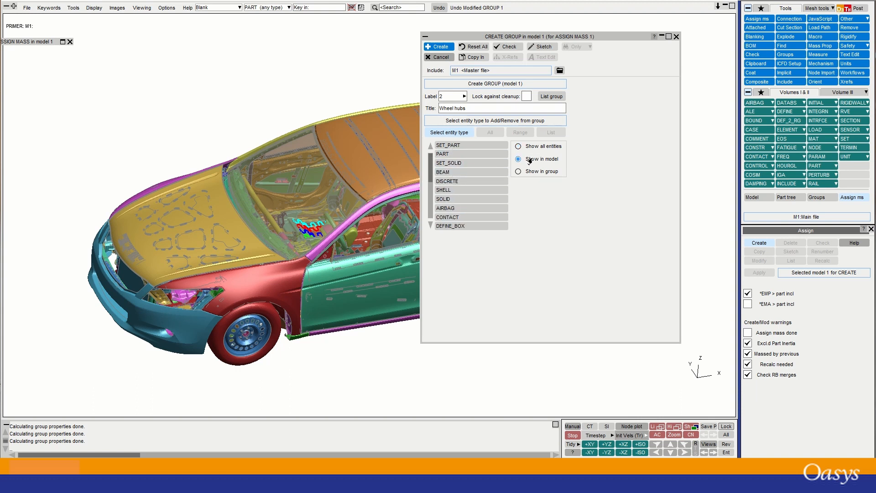
click(519, 172)
click(448, 155)
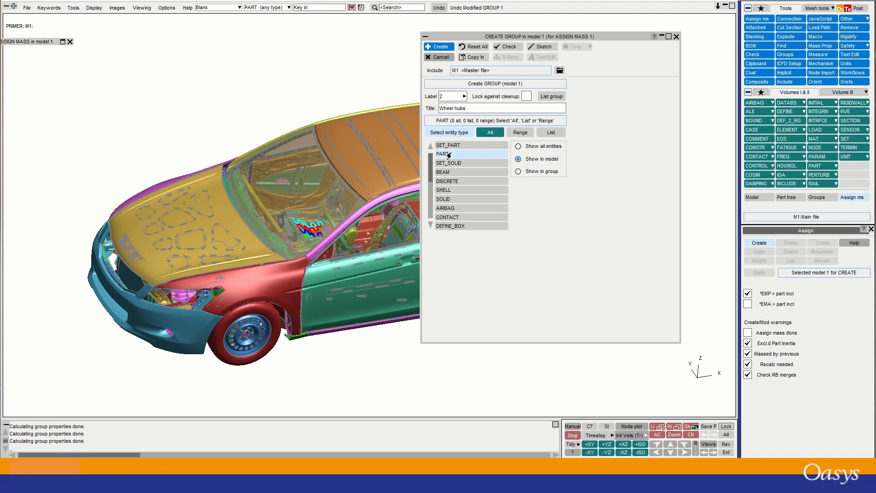
click(487, 133)
click(489, 133)
click(489, 133)
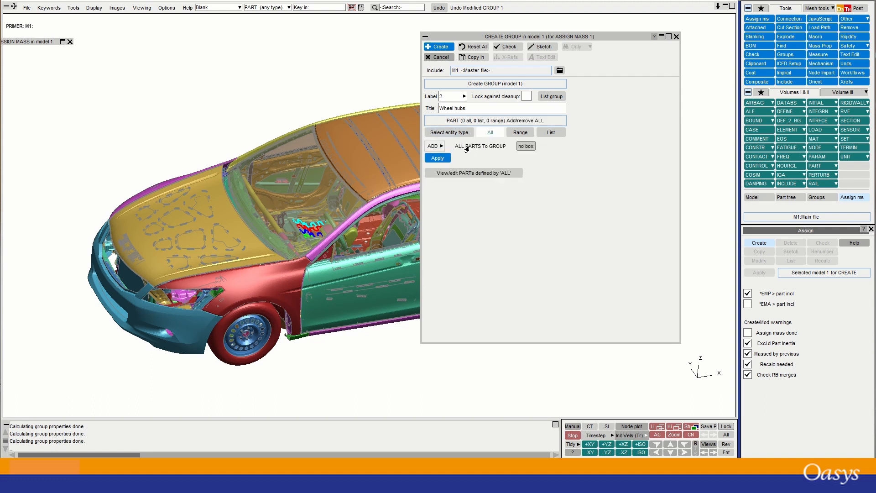
click(437, 160)
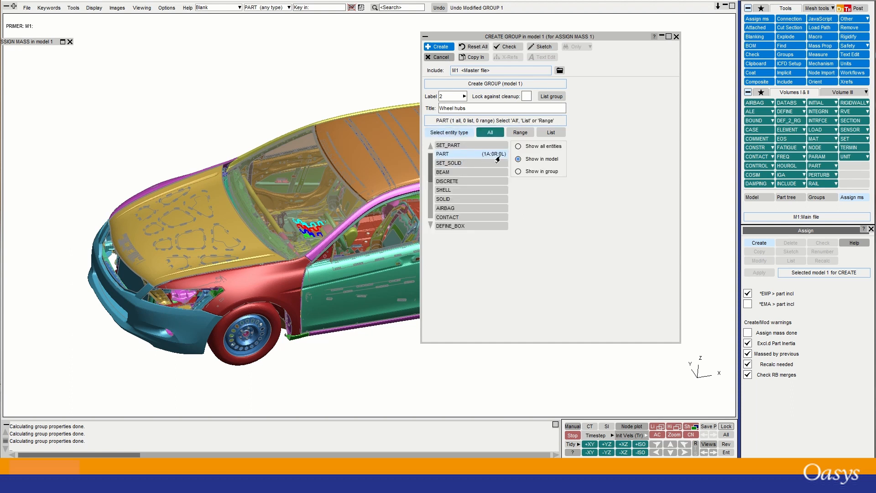
List the group to confirm the PART ALL entry, then switch the ALL-parts option to 'in box'.
click(518, 171)
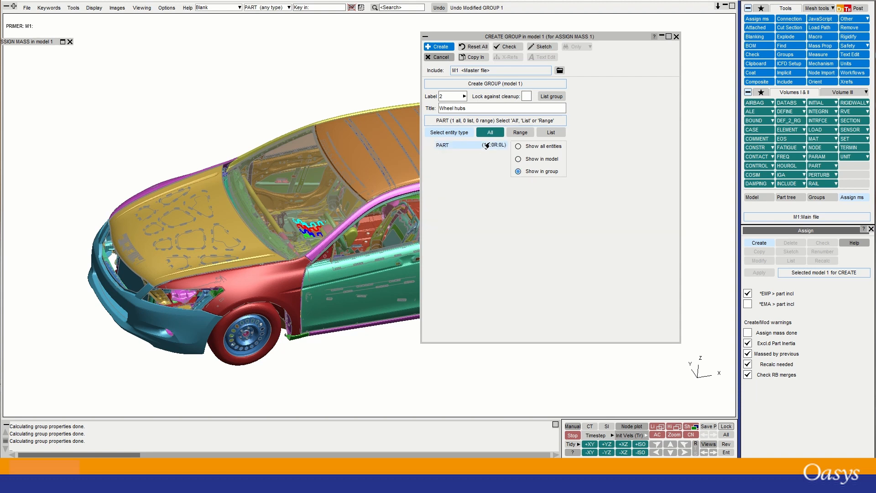
click(552, 96)
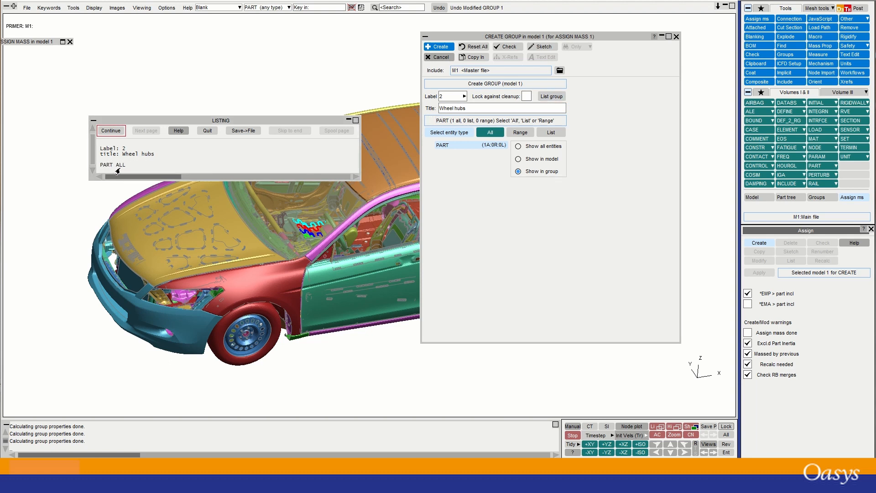
click(114, 131)
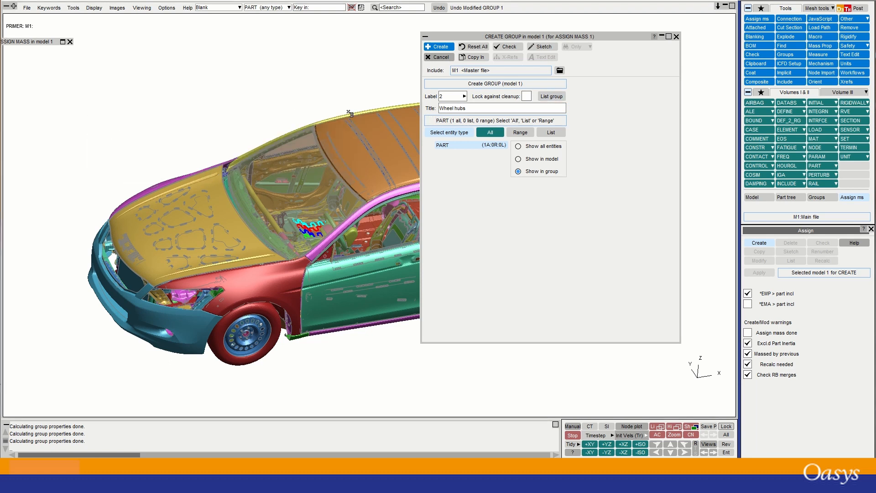
click(490, 132)
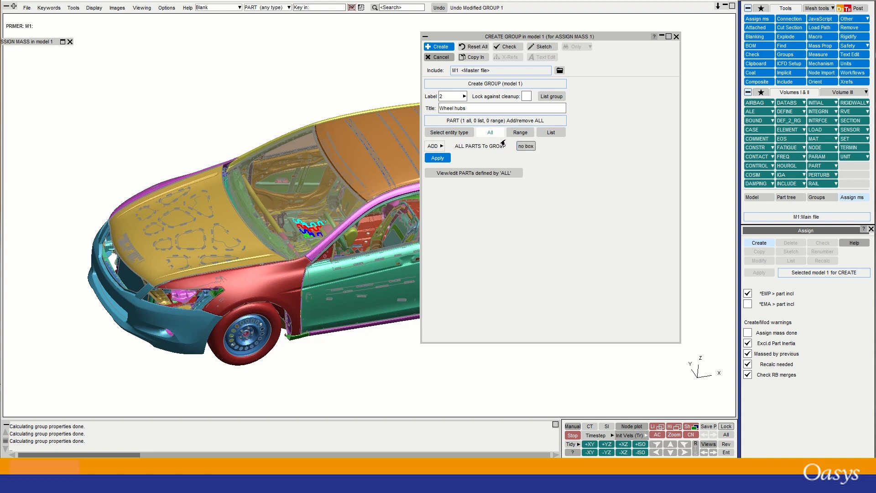
click(526, 146)
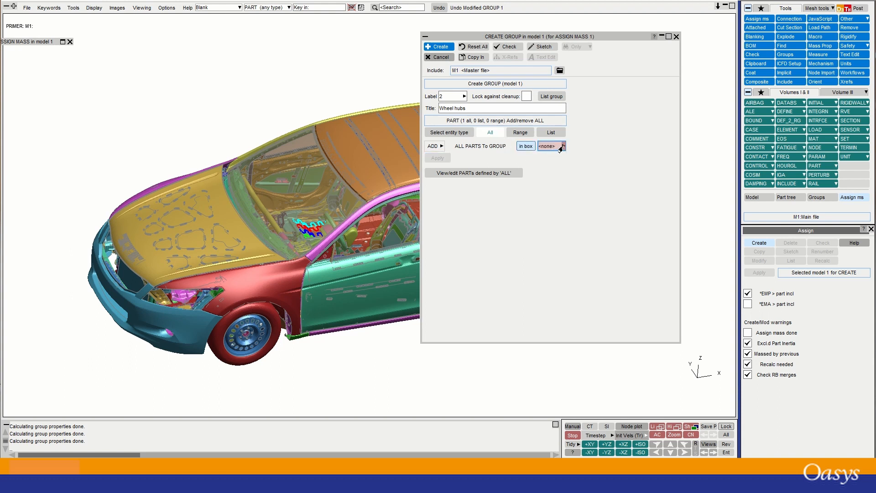
Limit the added parts to the Wall Box (BOX1001), apply, and create group 2.
click(563, 146)
click(584, 165)
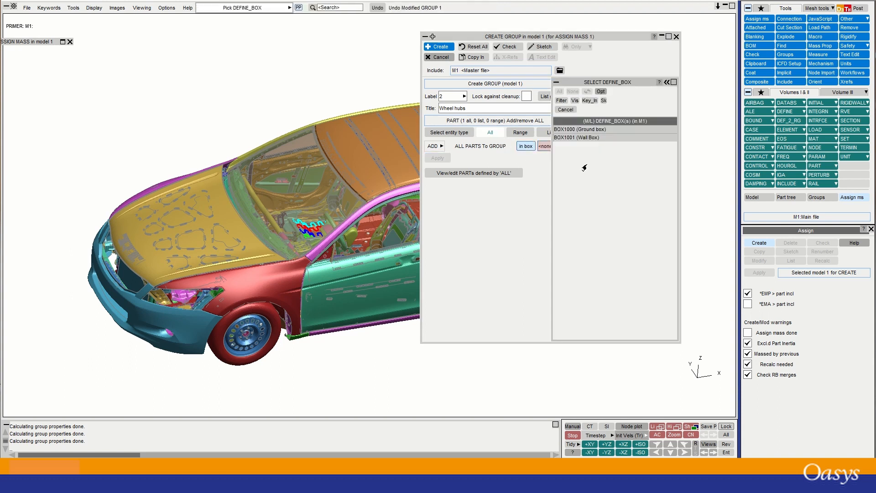
click(571, 138)
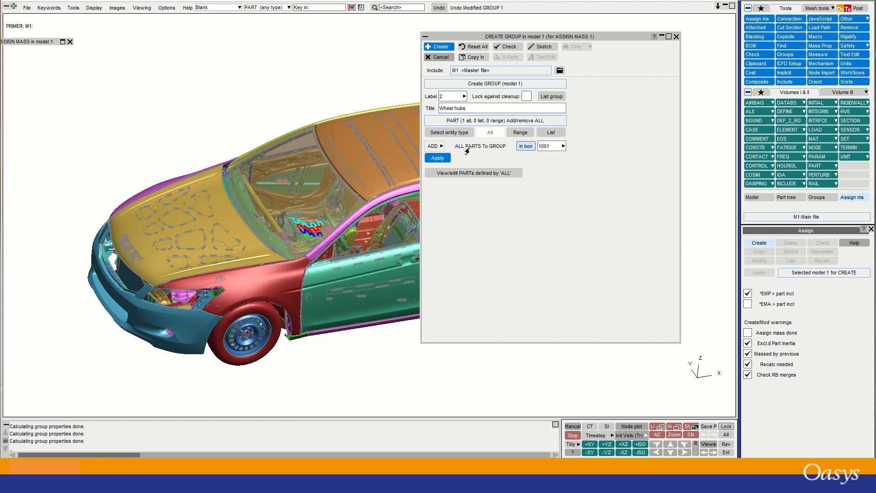
click(436, 158)
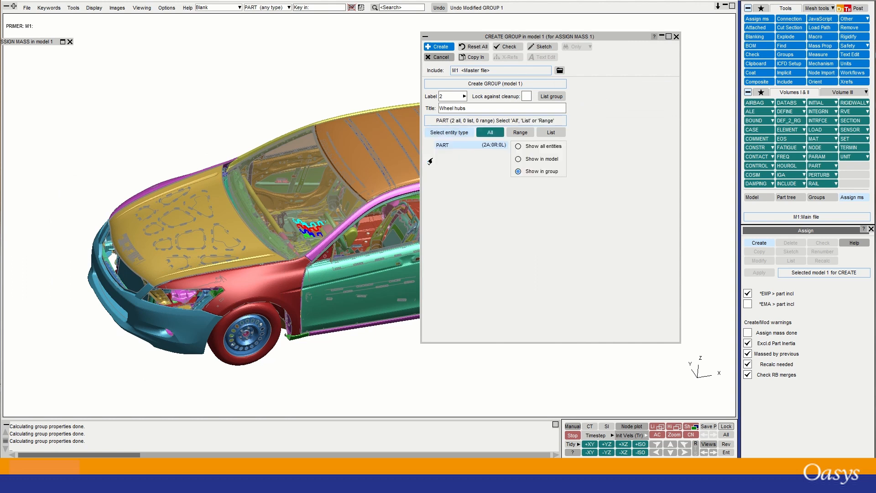
click(466, 109)
click(434, 47)
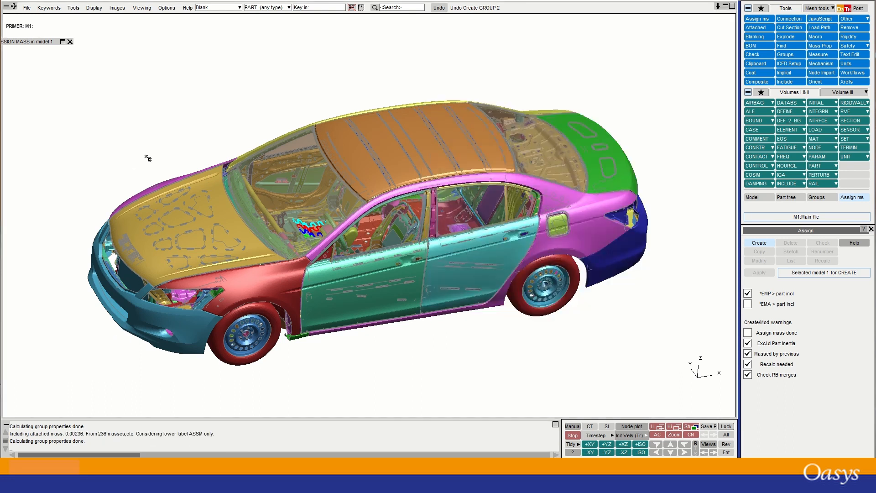
Check group 2 Wheel hubs' mass of 1.502487 in the Assign Mass form, then cancel it.
click(59, 42)
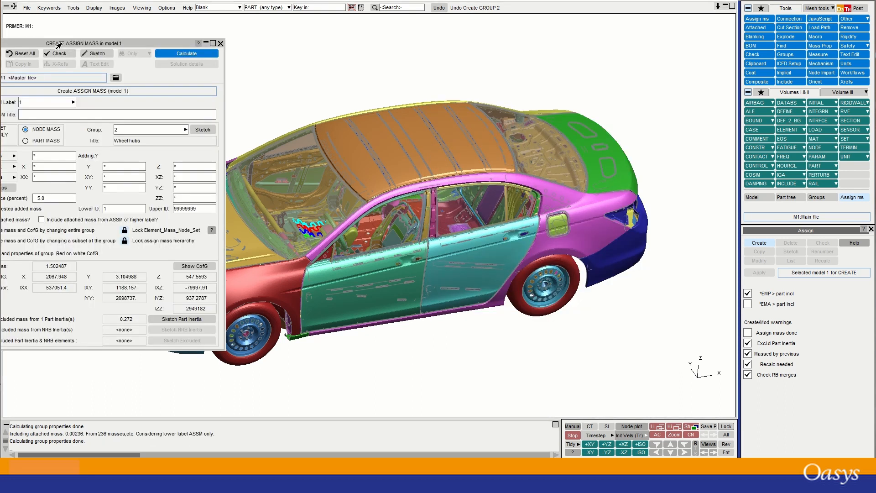
drag(110, 45, 262, 43)
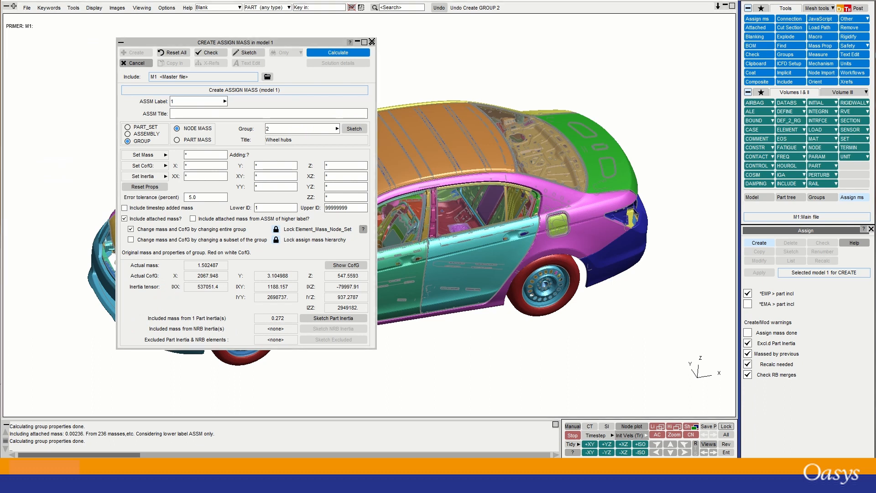
click(372, 42)
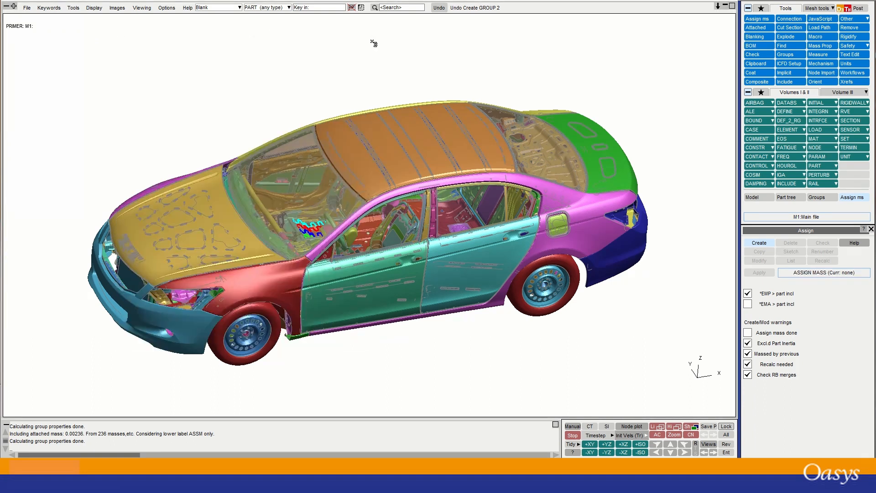
Open group 2 (Wheel hubs) for modification and sketch its members on the car.
click(785, 54)
click(815, 331)
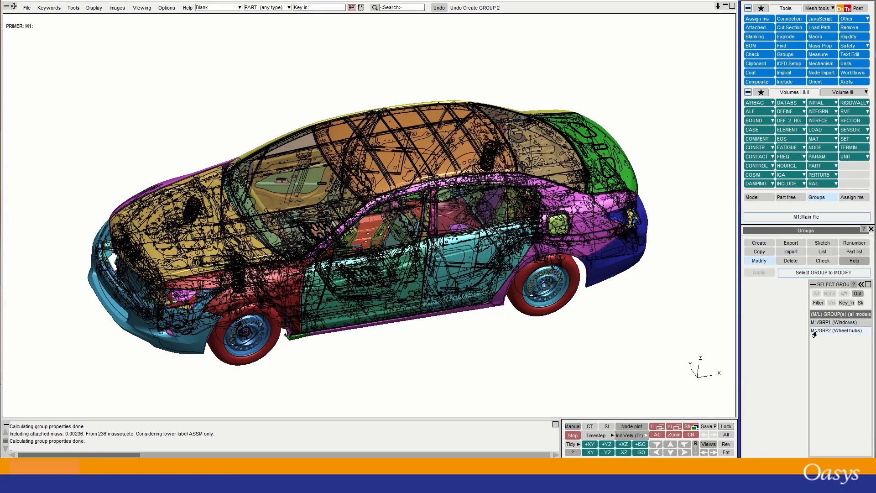
click(817, 331)
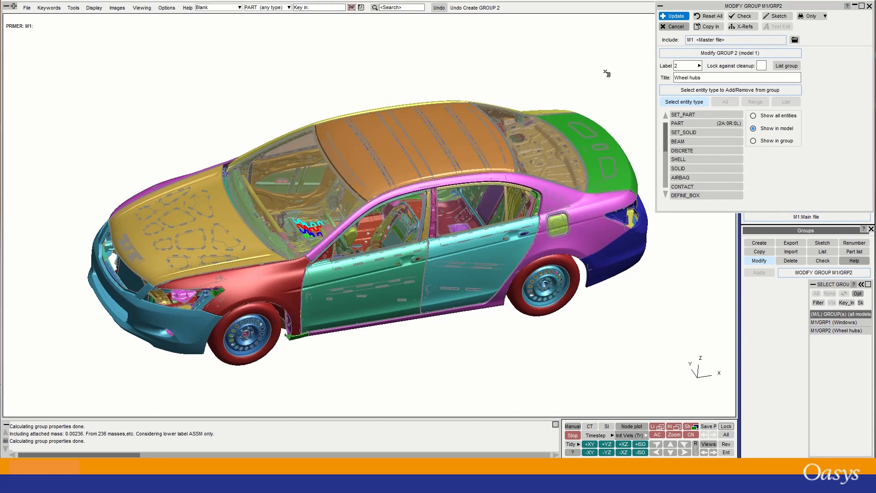
click(771, 18)
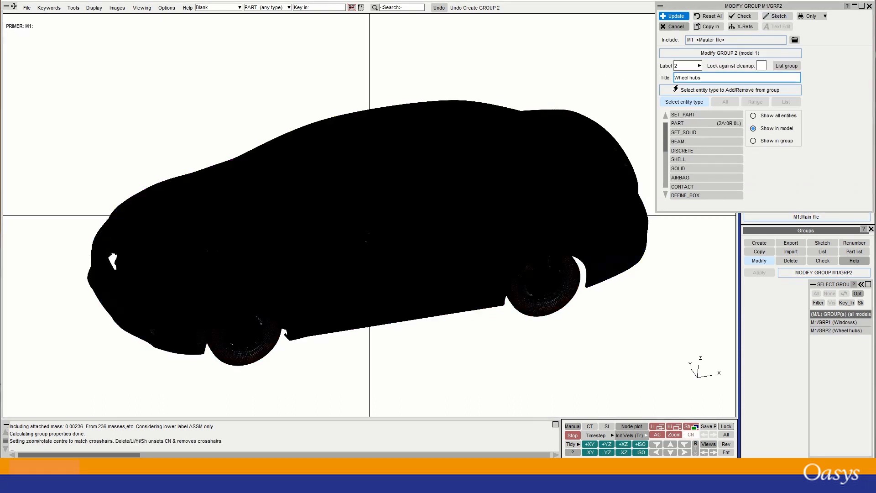
Delete the unrestricted PART ALL row, keeping 'ADD ALL in box 1001', and update the group.
click(696, 123)
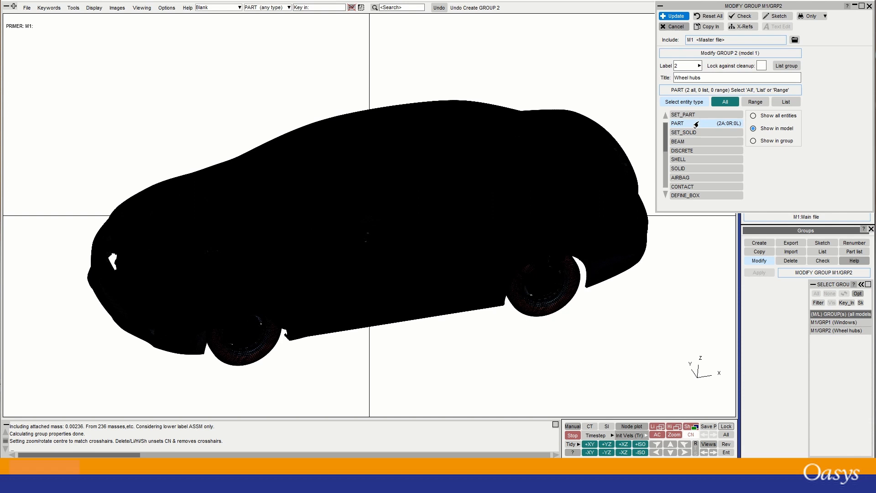
click(726, 102)
click(680, 143)
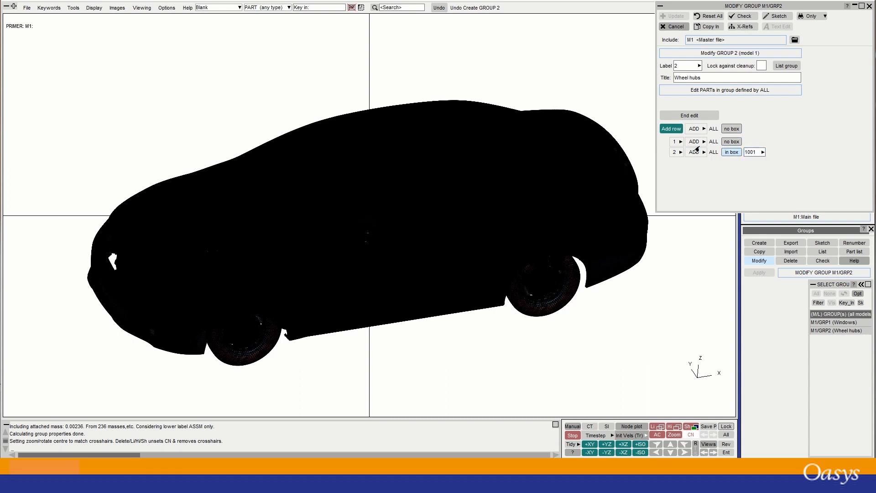
click(677, 143)
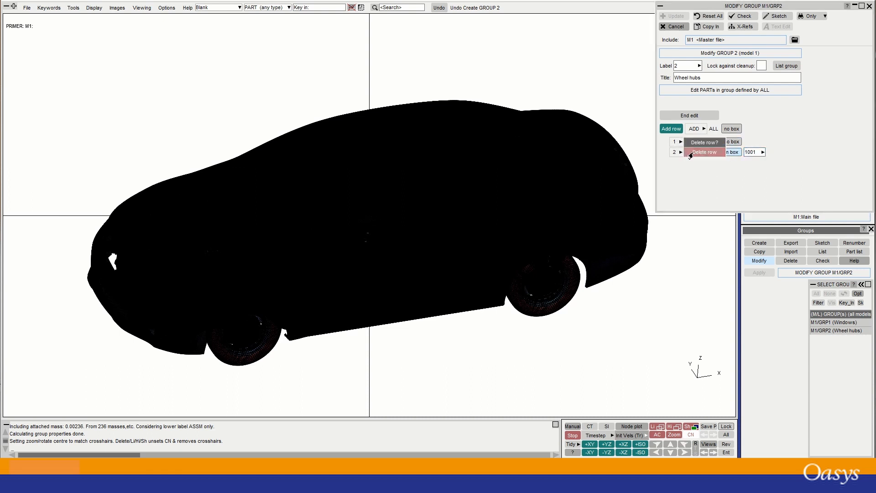
click(696, 155)
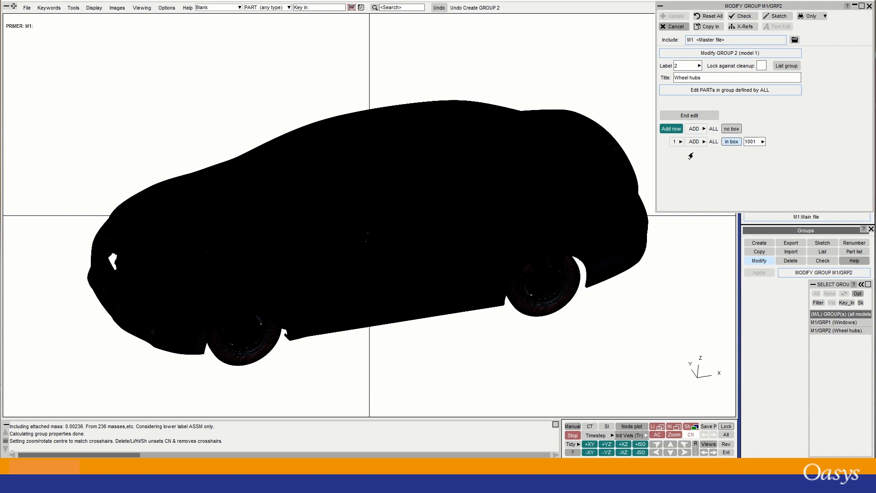
click(685, 116)
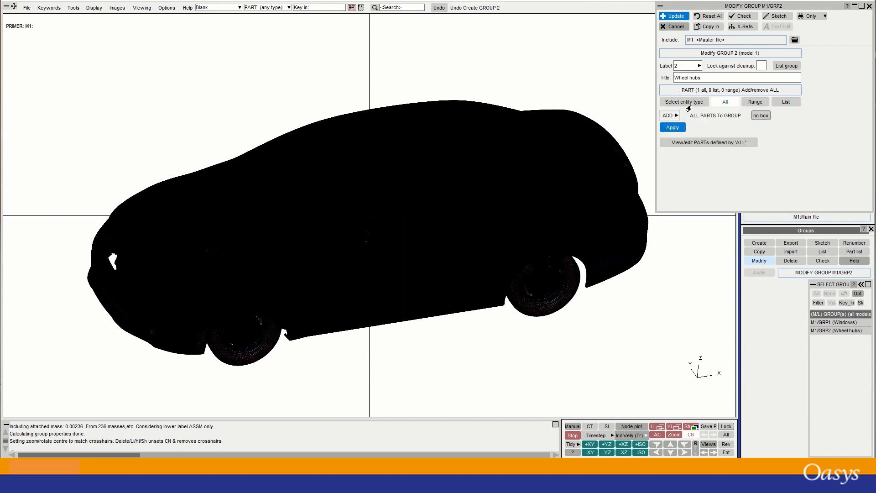
click(675, 17)
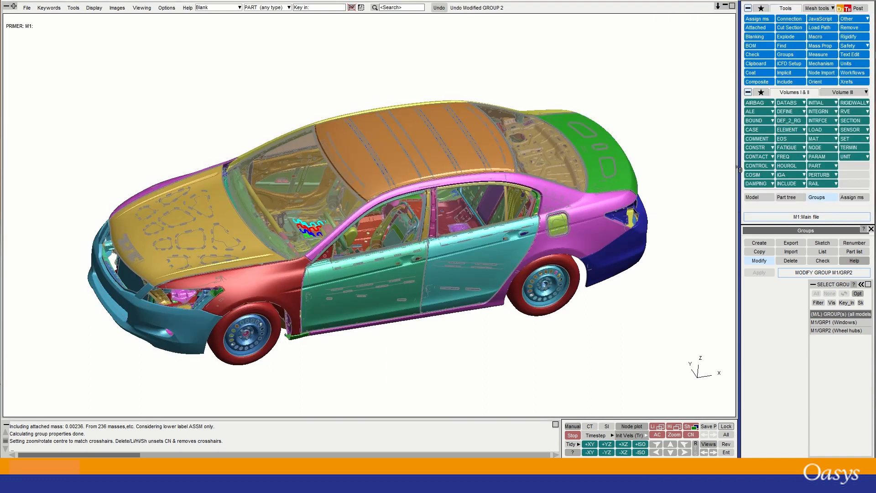
Retitle group 2 to 'Front box group' and update it.
click(817, 331)
click(766, 18)
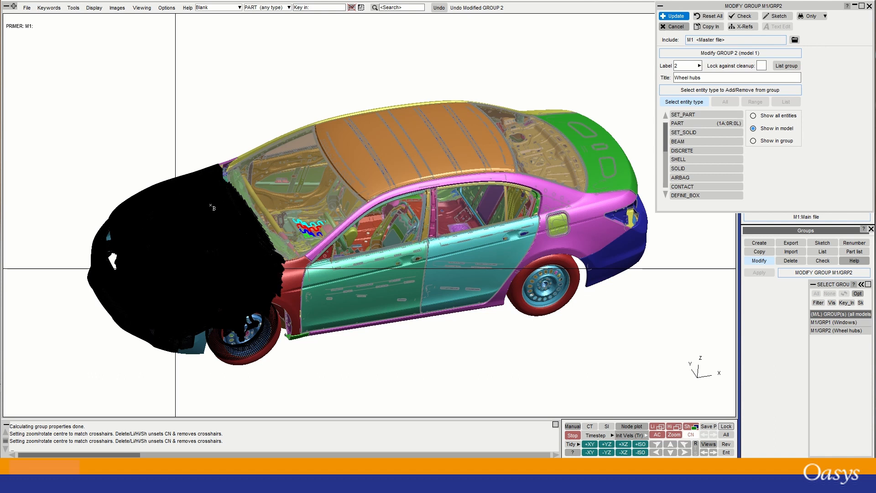
triple_click(677, 78)
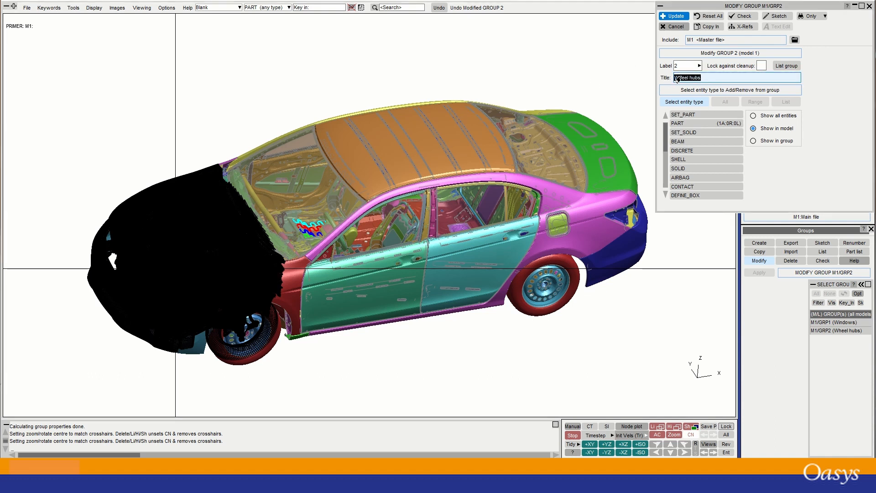
text(Front box group)
key(Return)
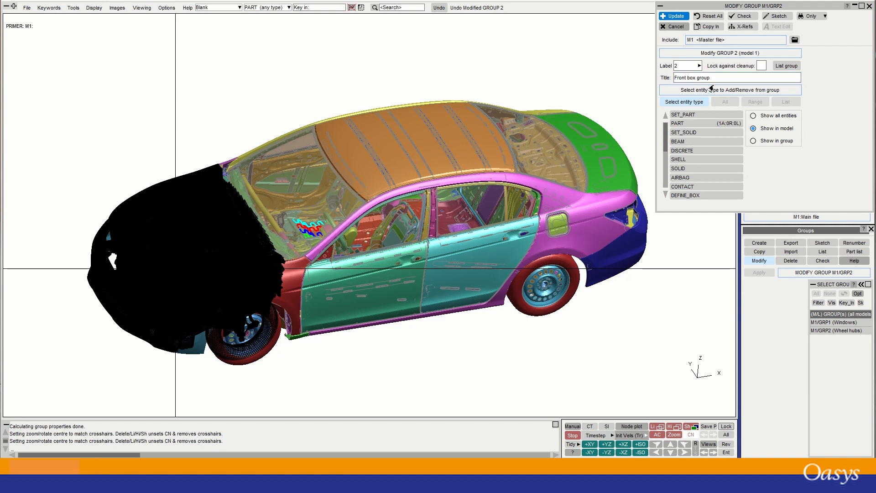
click(672, 16)
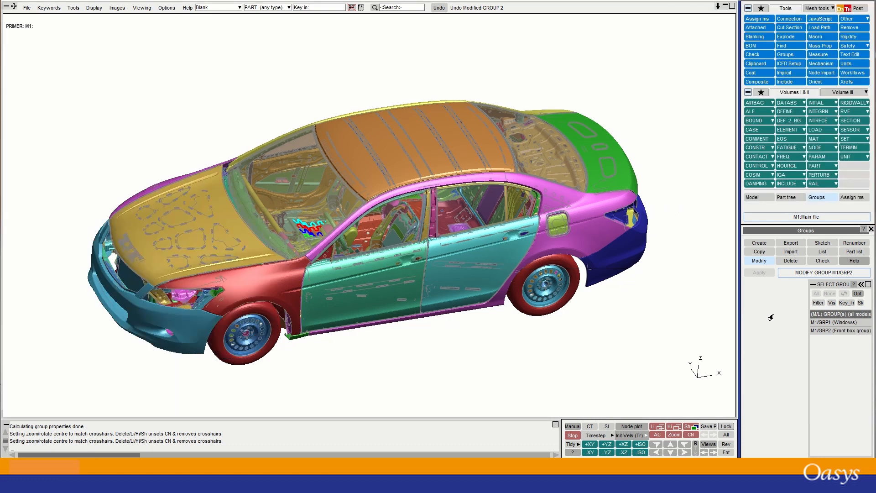
Start a new parts group, switching from Range to List to pick parts to add.
click(759, 244)
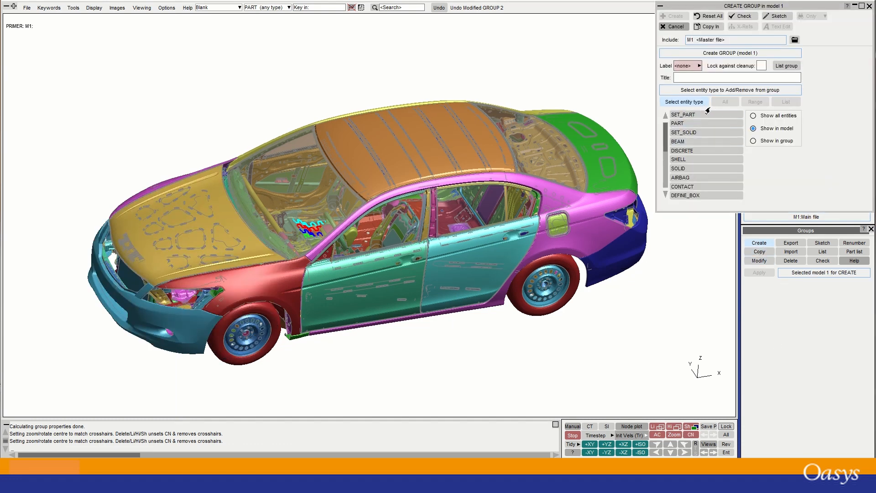
click(685, 124)
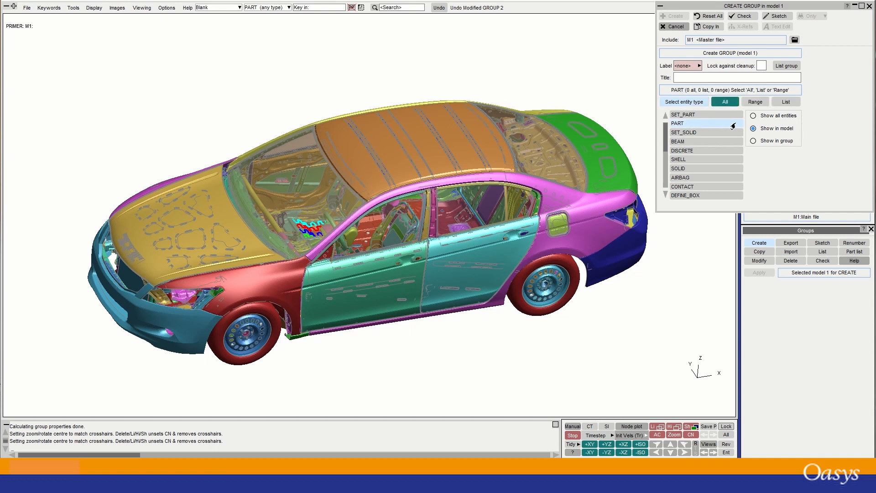
click(750, 103)
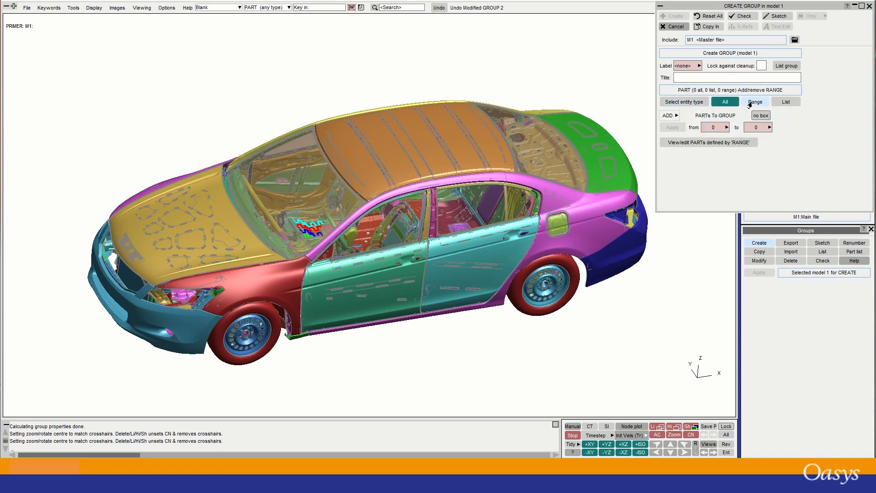
click(726, 128)
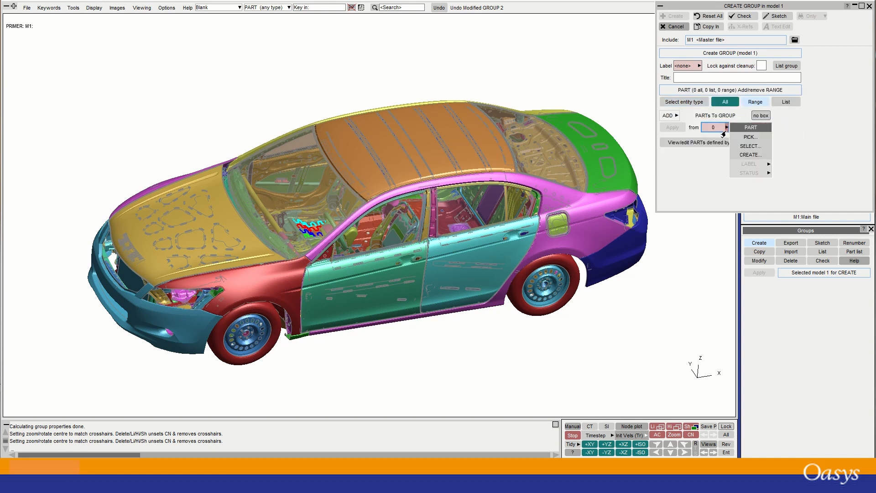
click(830, 125)
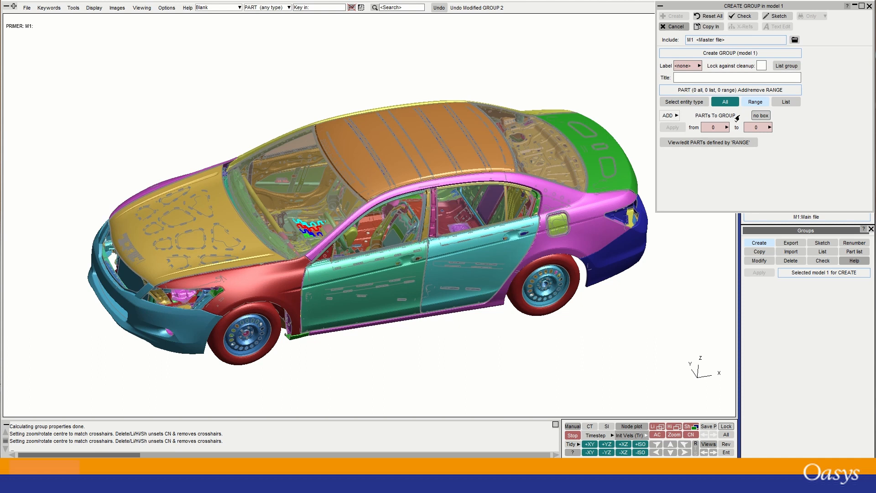
click(784, 104)
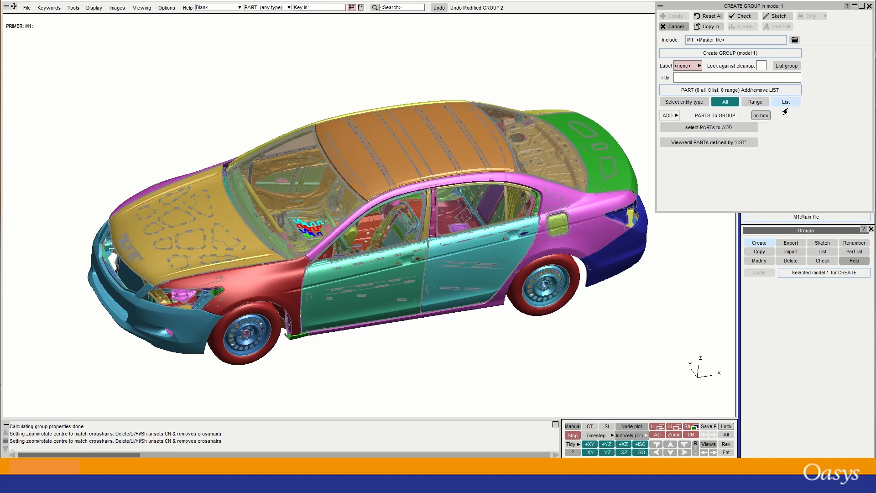
click(726, 128)
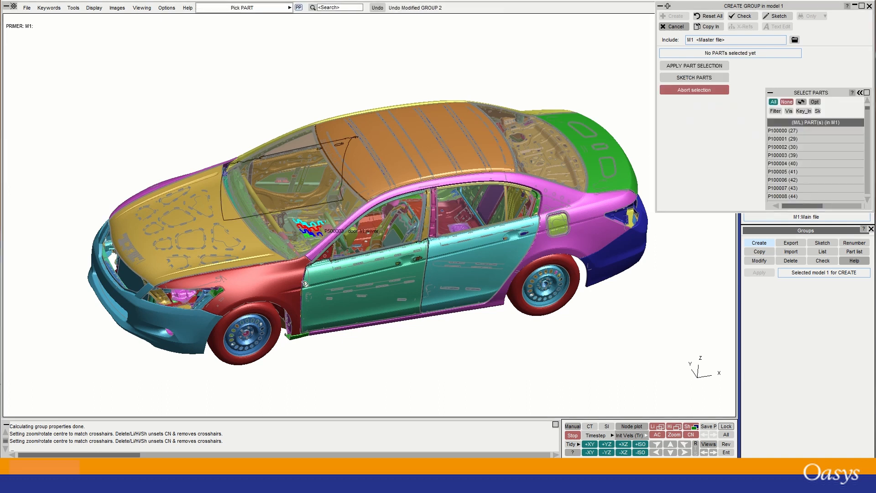
Pick the four wheel hub parts on both sides of the car and apply the selection.
click(254, 326)
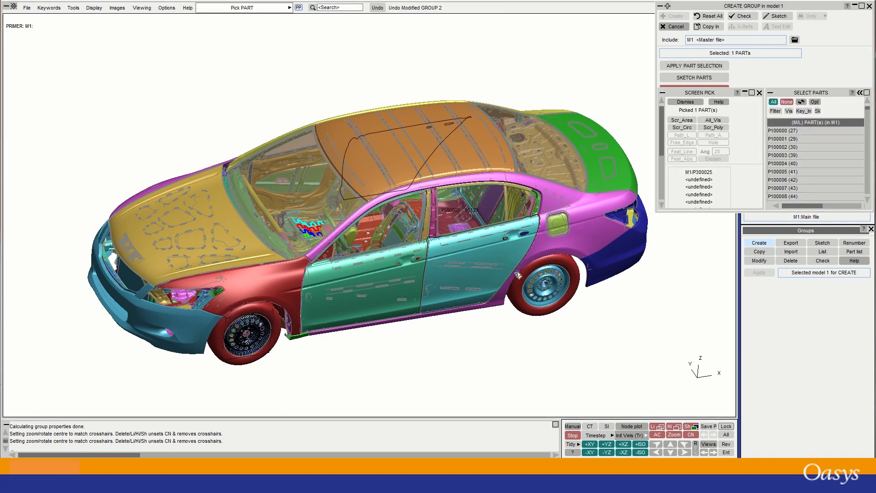
click(545, 285)
shift+drag(205, 220, 670, 327)
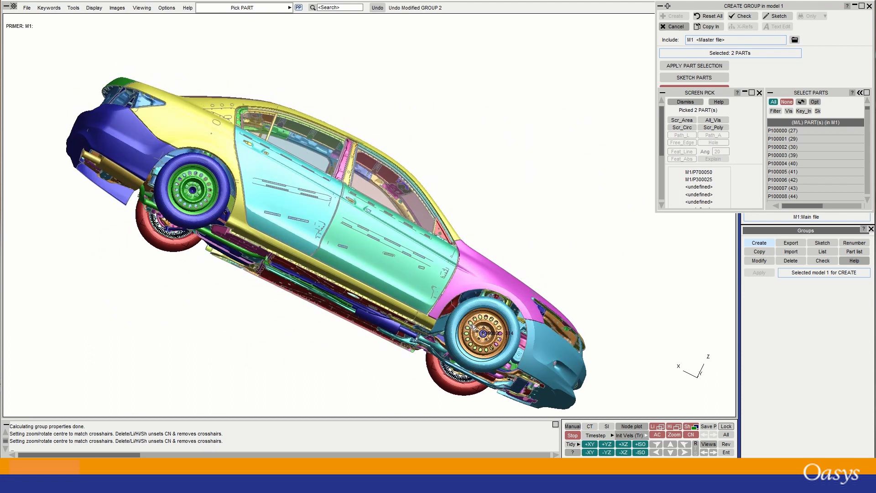
click(473, 326)
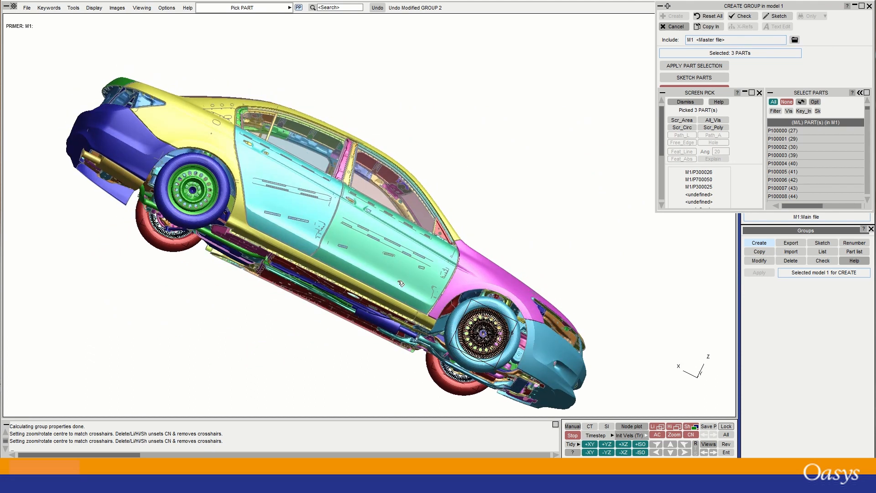
click(203, 180)
shift+drag(465, 187, 132, 121)
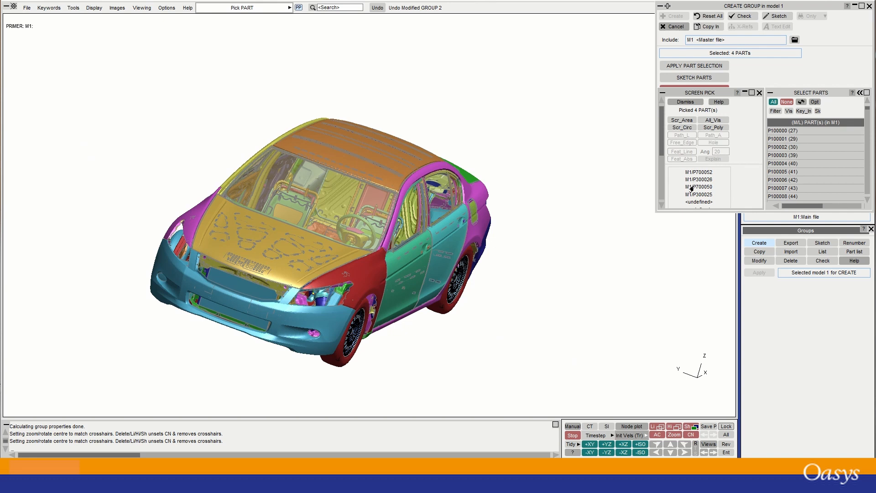
click(685, 102)
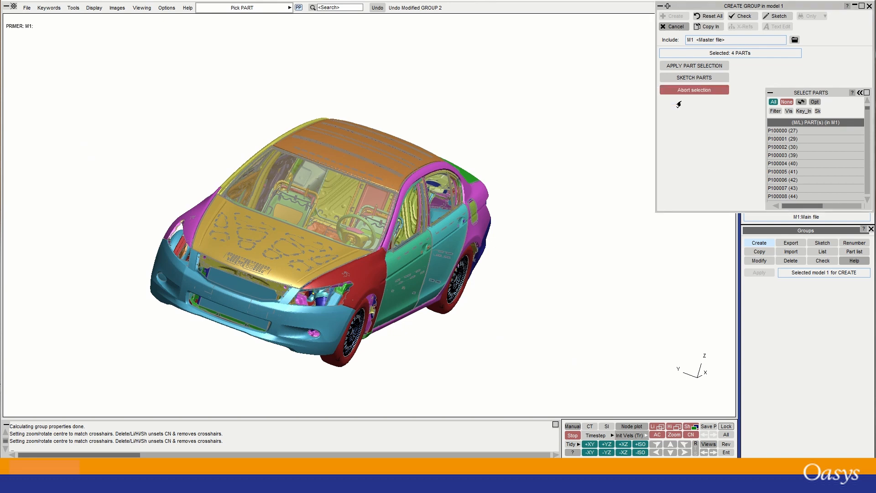
click(690, 67)
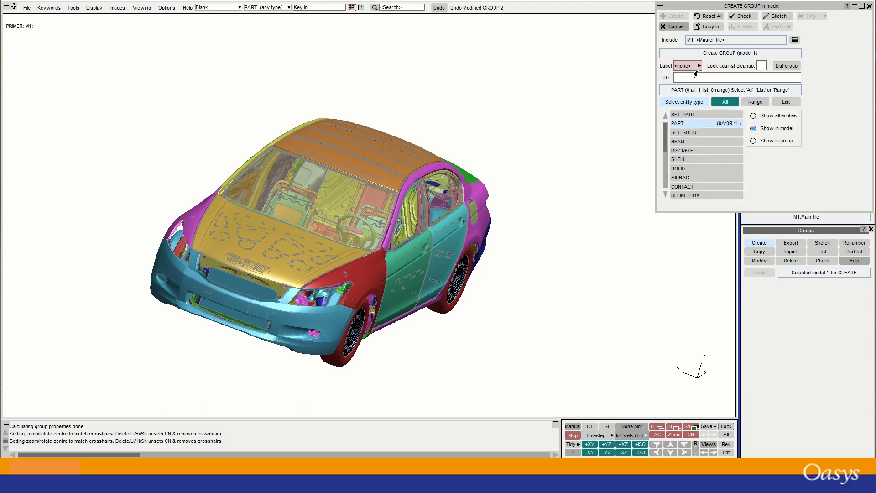
Give the new group label 3 and the title 'Wheel hubs', then move the form aside.
click(690, 69)
click(685, 80)
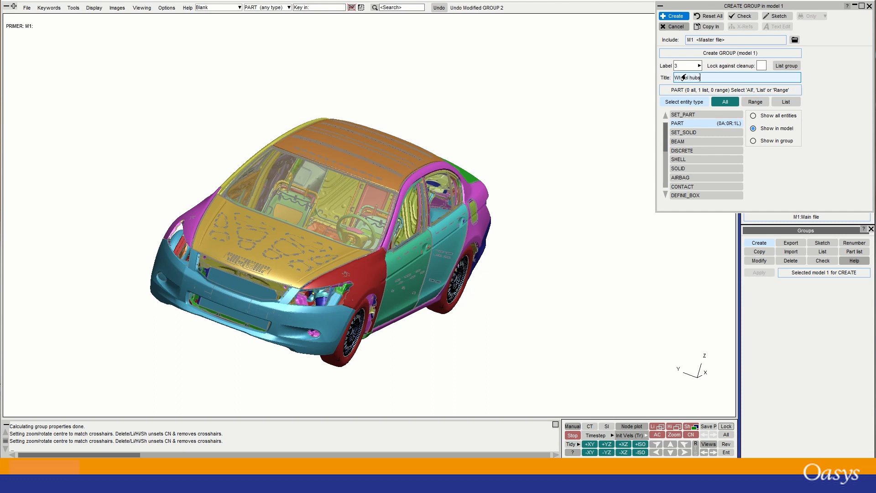
key(Return)
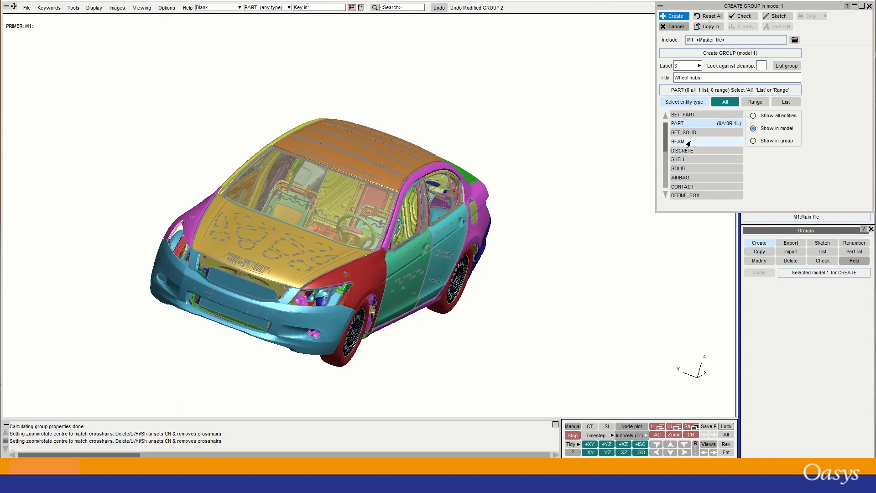
scroll(691, 138, down, 3)
scroll(690, 137, up, 3)
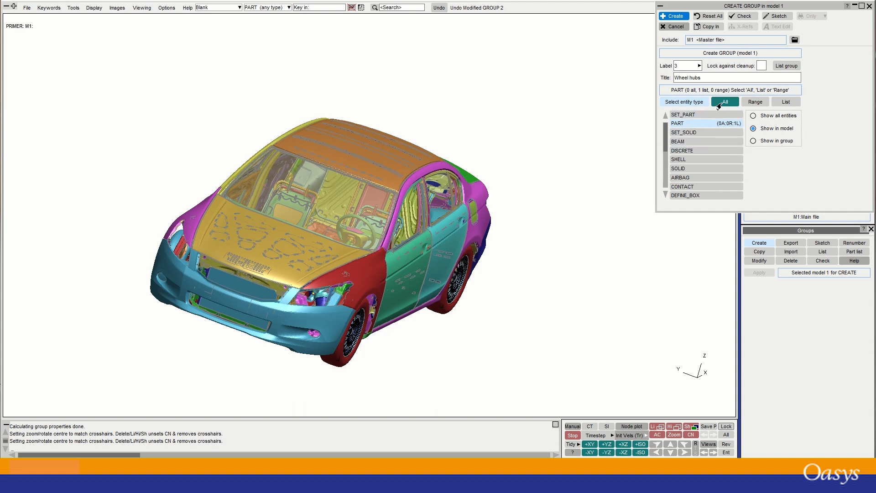
click(721, 79)
drag(697, 7, 570, 31)
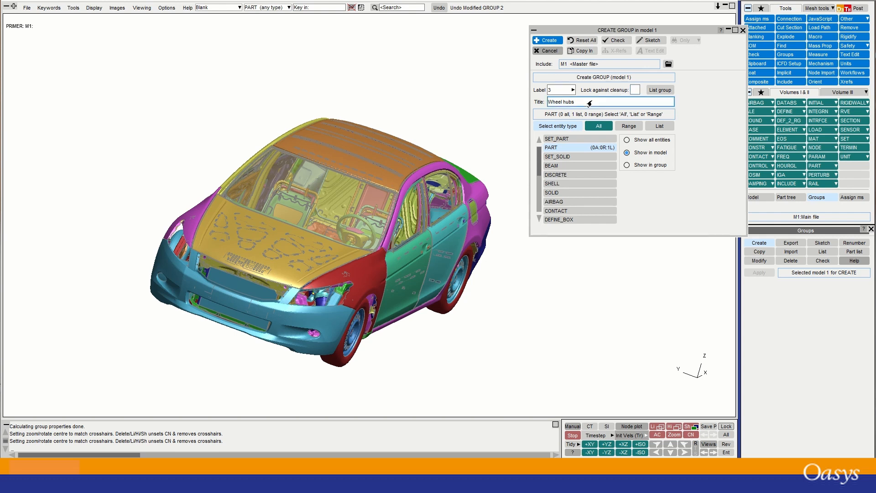
Untick Lock against cleanup, list the group's parts 300025, 300026, 700050, 700052, then sketch them.
click(634, 91)
click(848, 28)
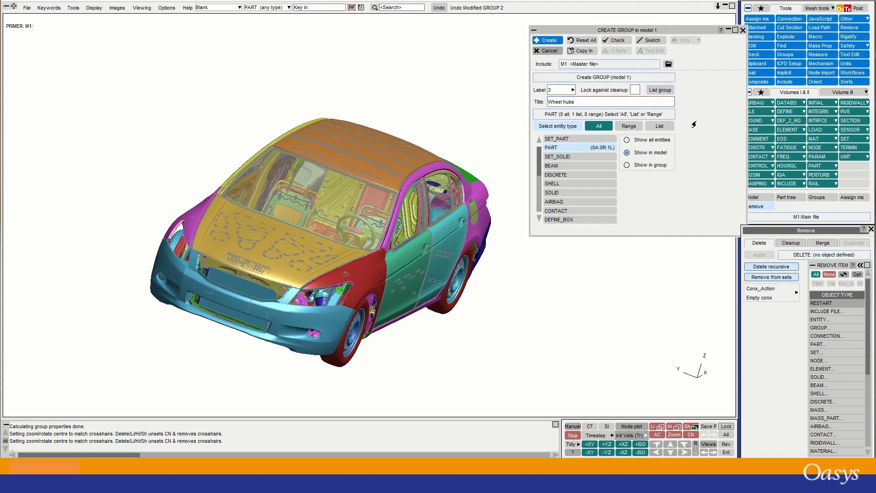
click(659, 91)
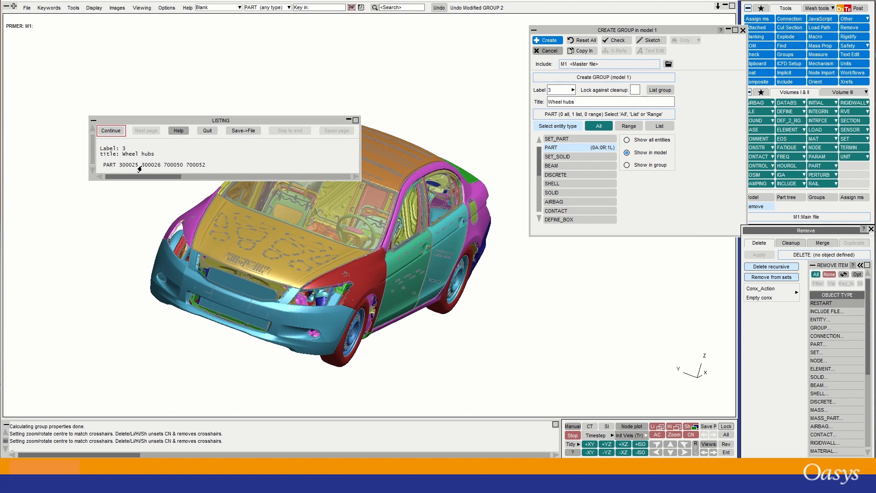
click(112, 131)
click(643, 40)
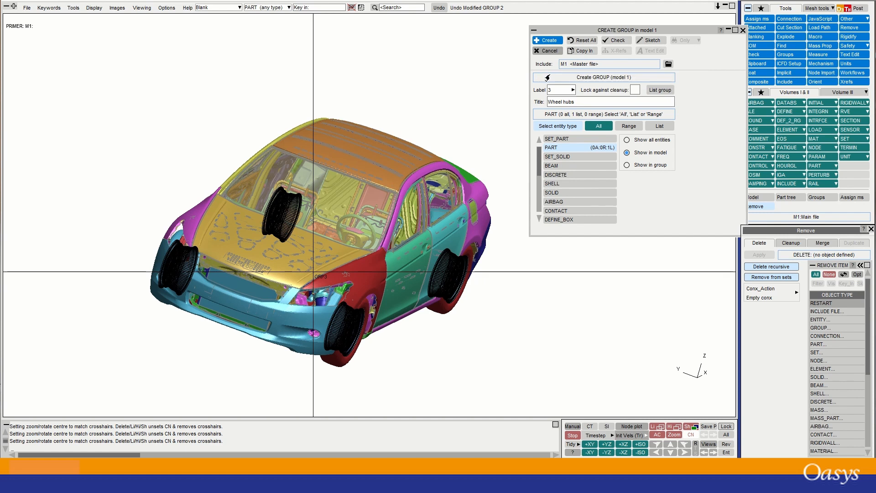
Create group 3 'Wheel hubs' and bring up the group export settings.
click(545, 41)
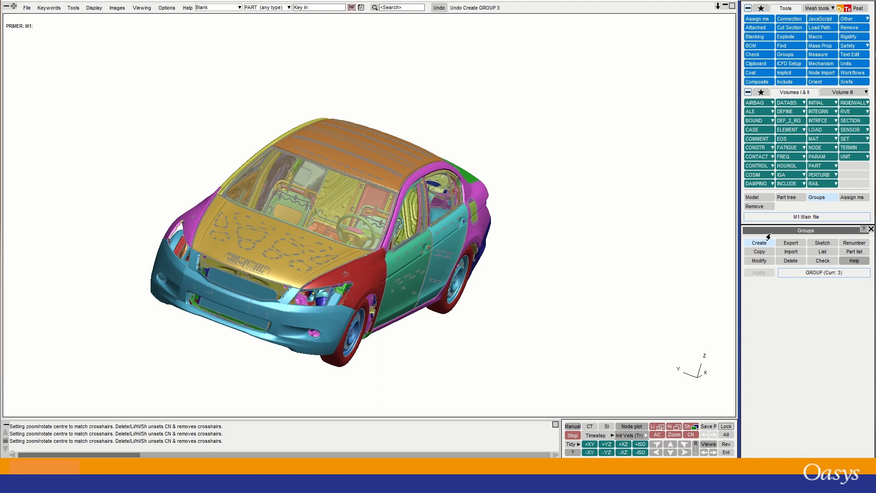
click(788, 243)
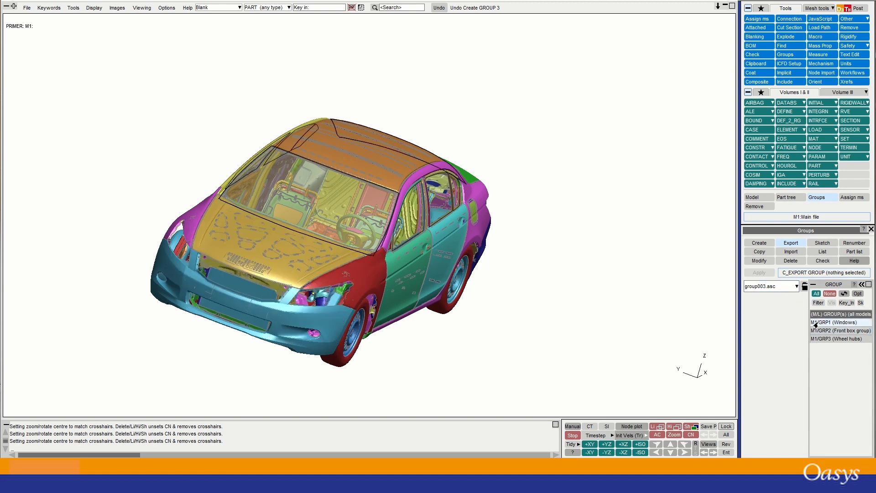
Export all three groups to group003.asc and bring the file into view in VS Code.
click(815, 294)
click(760, 273)
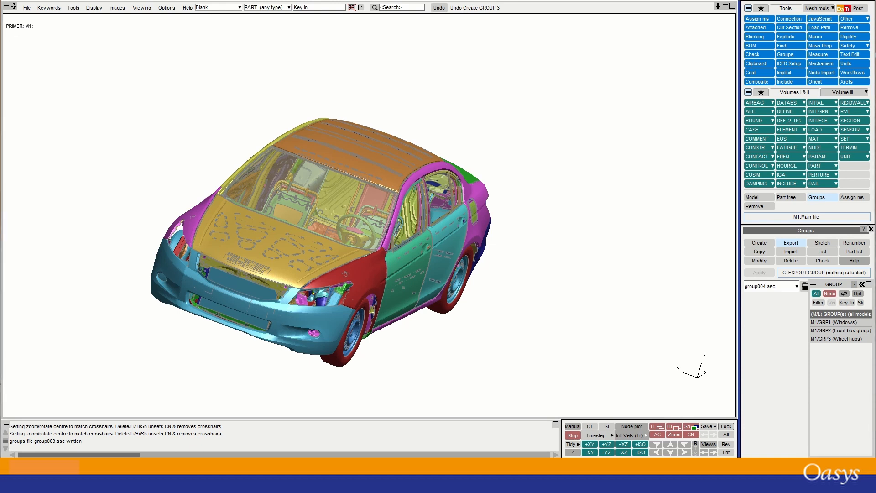
drag(875, 315, 202, 56)
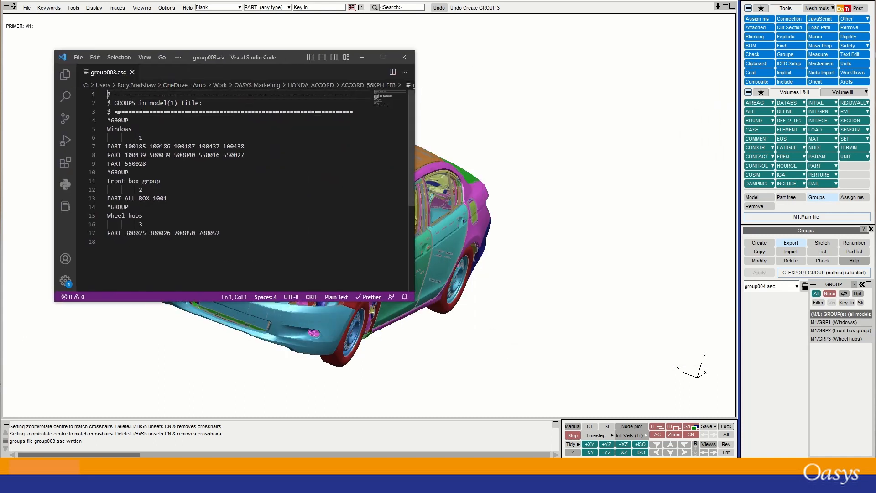
Highlight the Windows group's GROUP keyword, title and part ids in group003.asc.
drag(111, 120, 129, 120)
click(115, 129)
double_click(122, 130)
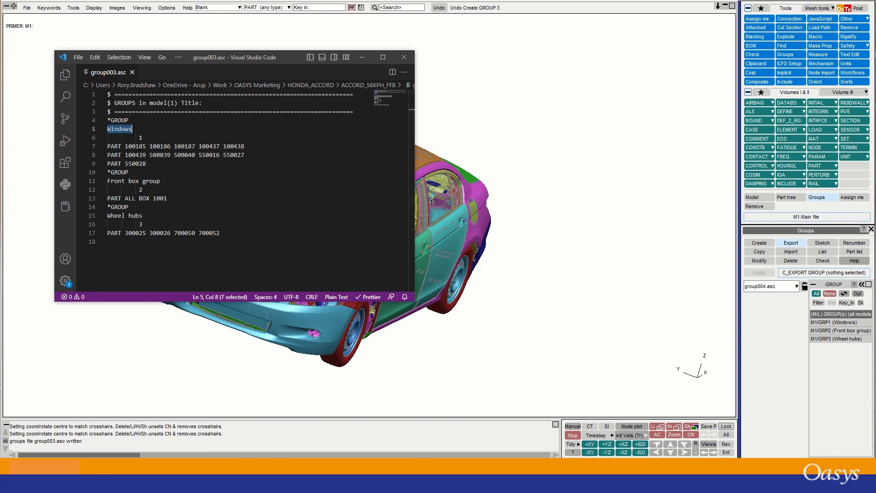
click(127, 126)
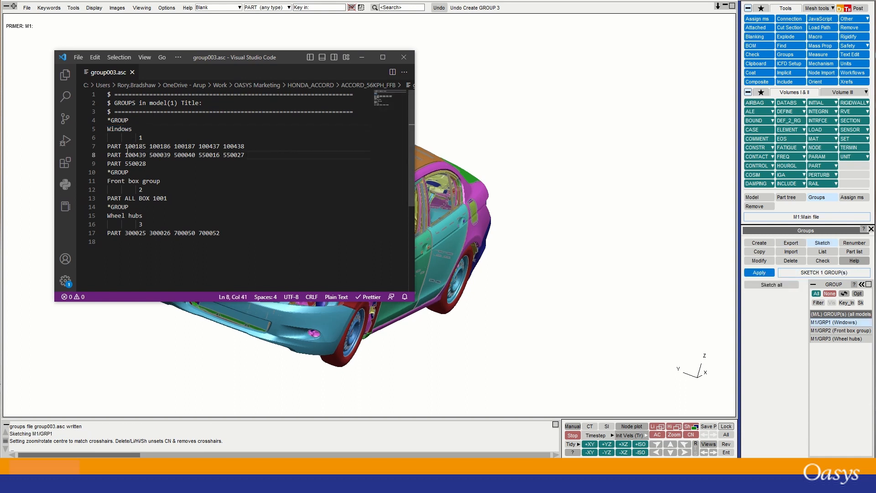
drag(125, 146, 207, 148)
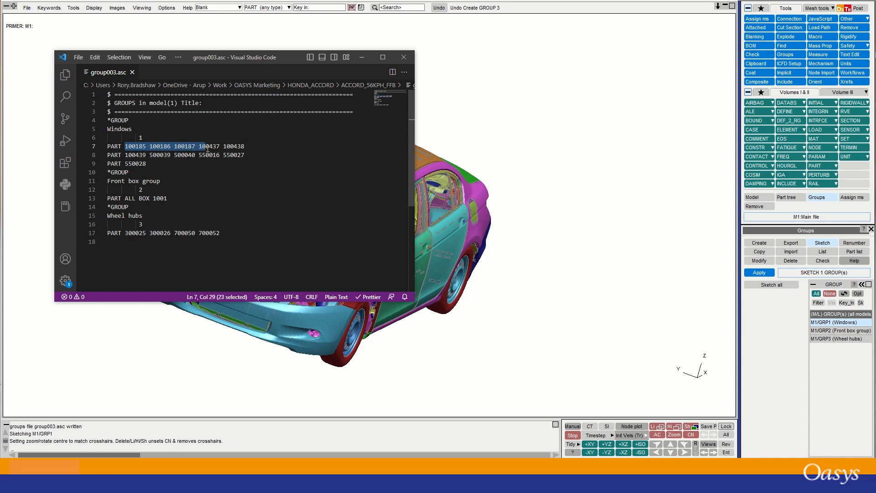
click(146, 148)
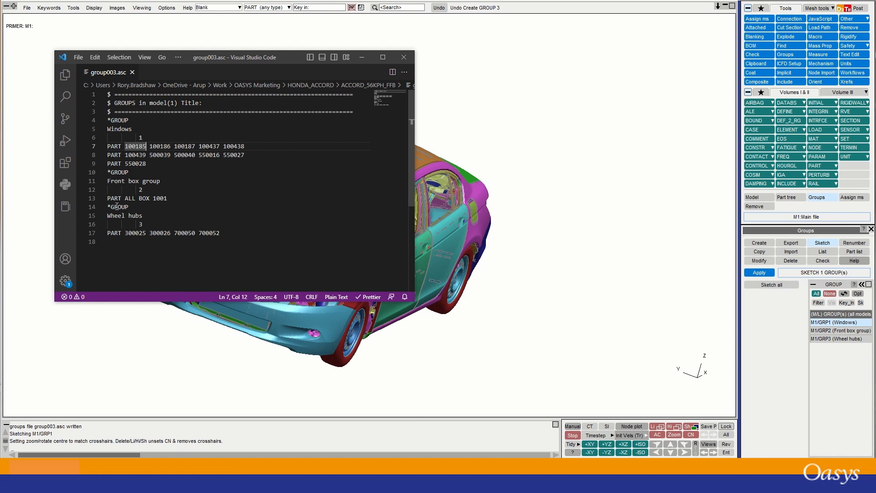
Highlight ALL BOX 1001 and the Wheel hubs keyword, title, label 3 and parts, then bring in the manual.
drag(125, 198, 168, 198)
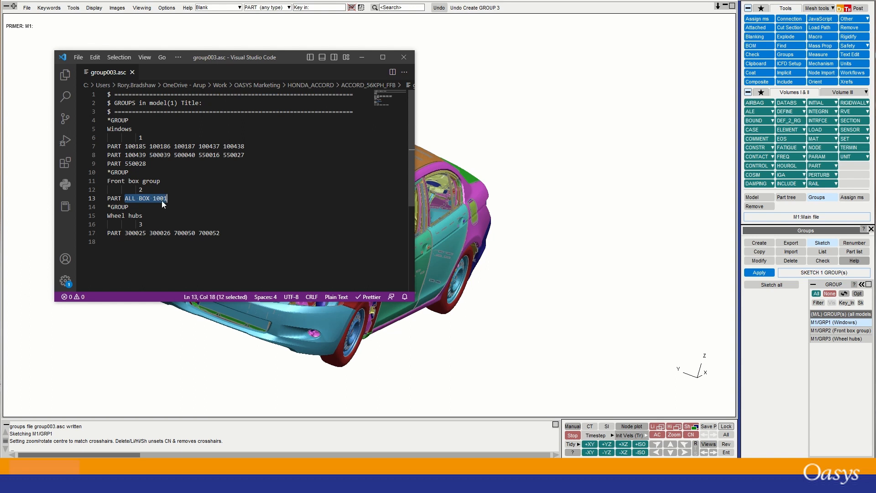
double_click(160, 199)
double_click(118, 206)
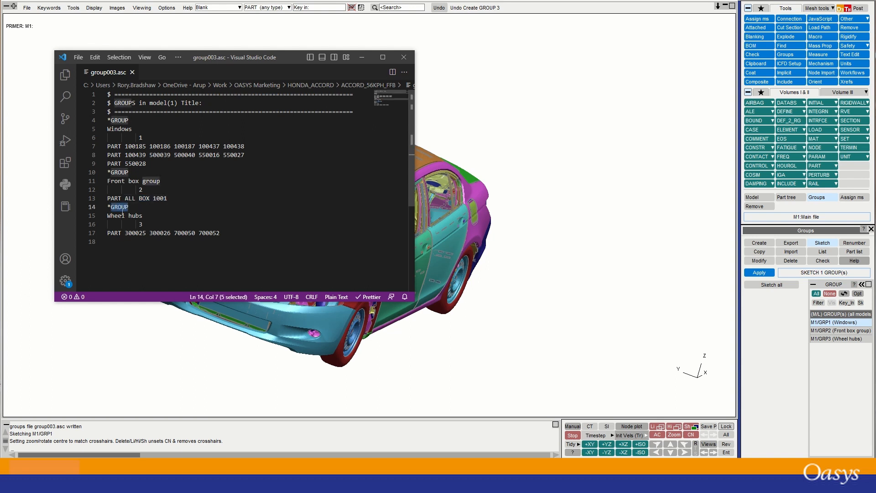
double_click(121, 216)
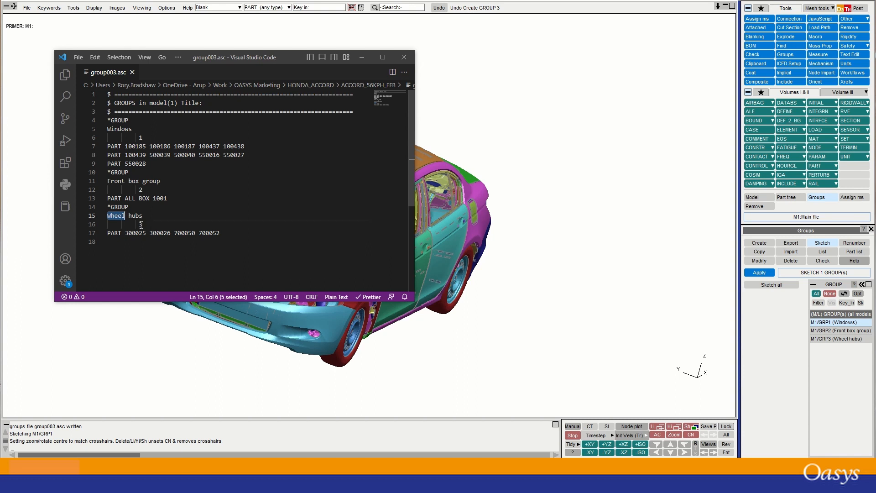
double_click(142, 225)
click(132, 237)
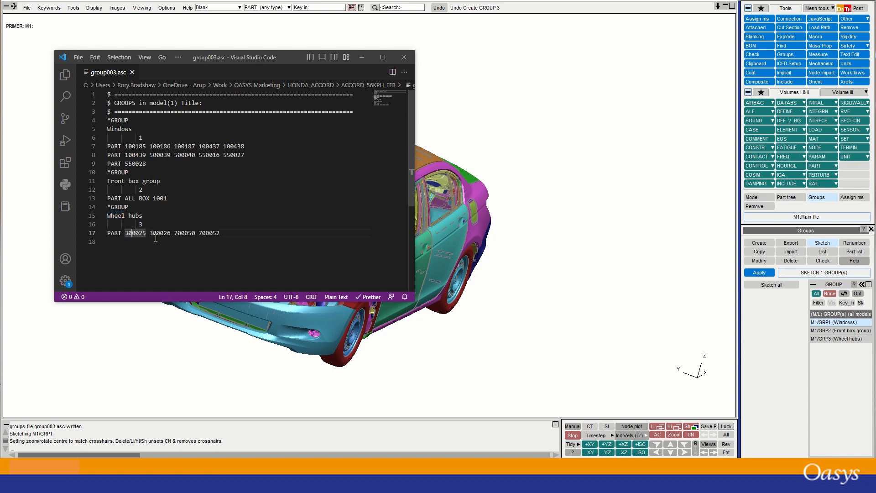
click(228, 231)
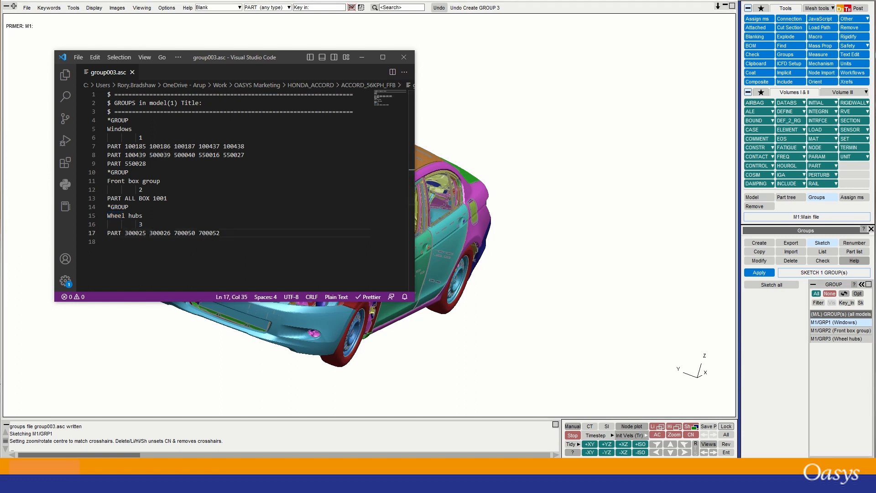
drag(875, 329, 397, 26)
scroll(444, 147, down, 3)
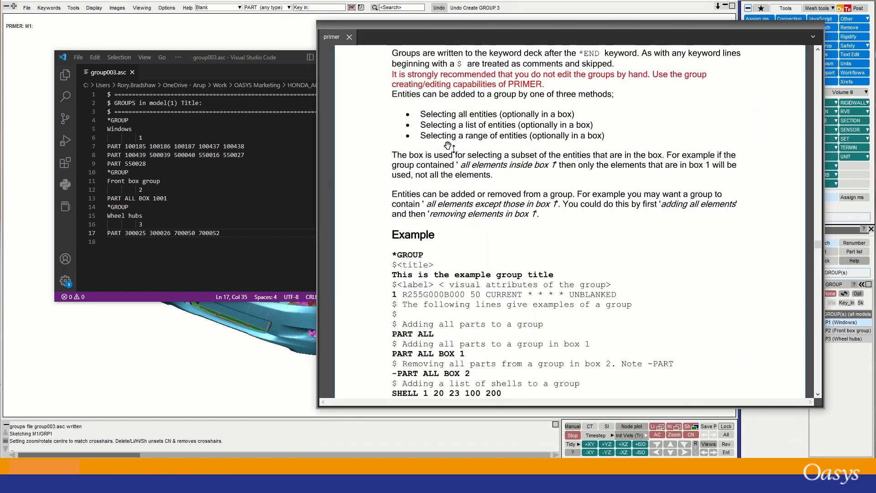
Scroll through the Group Format example code down to the Order of calculation of Groups section.
scroll(431, 100, up, 2)
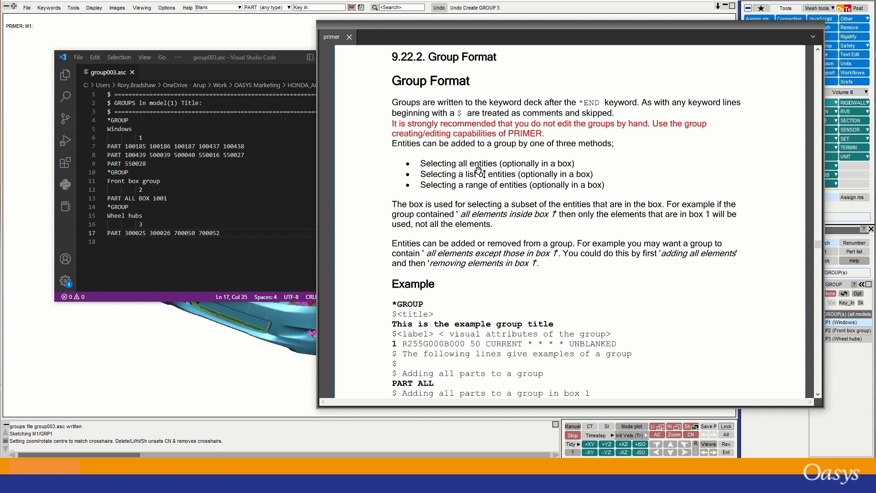
scroll(478, 172, down, 3)
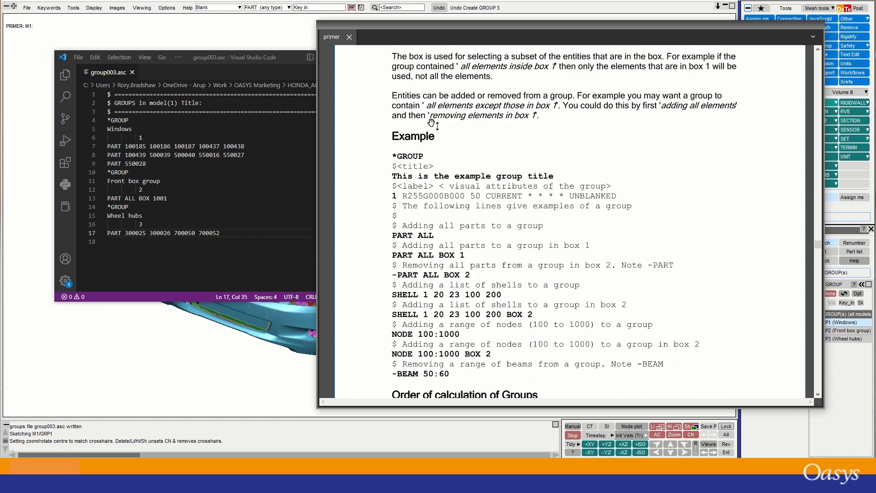
scroll(484, 171, down, 1)
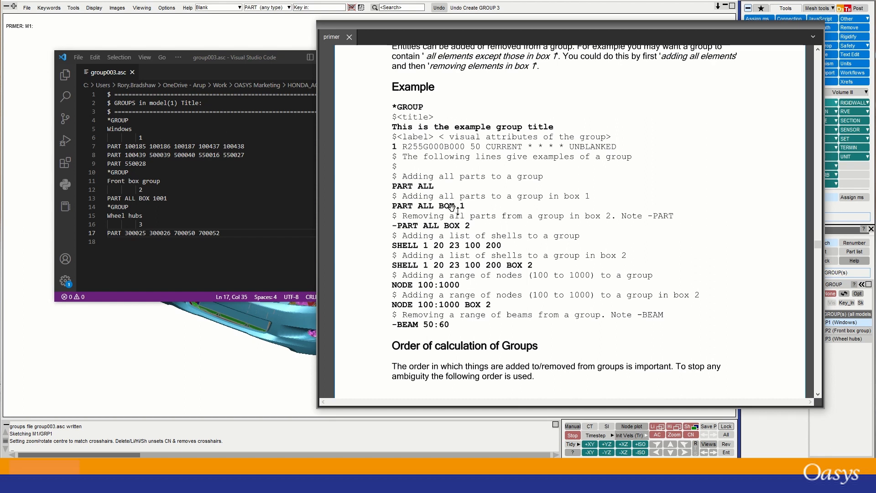
scroll(450, 210, down, 3)
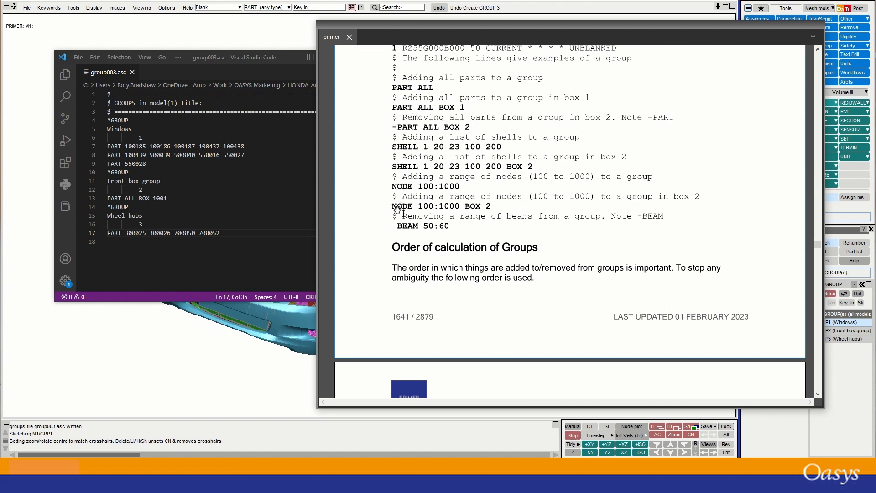
scroll(398, 211, down, 6)
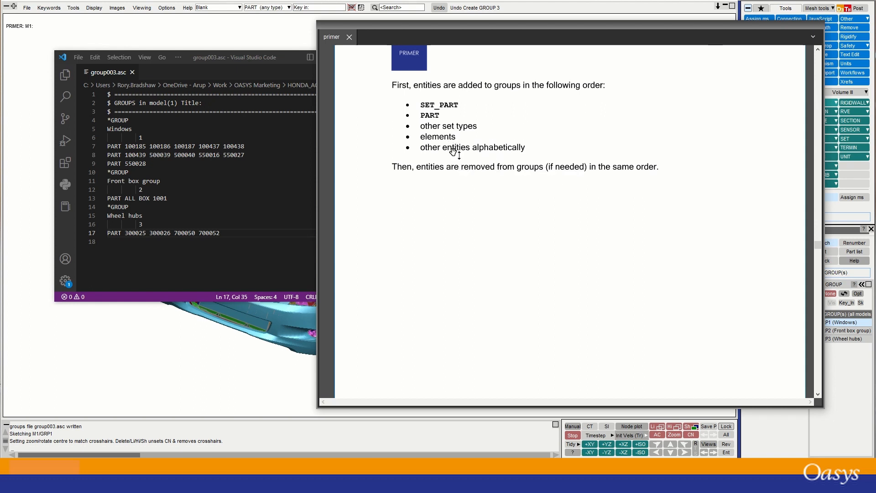
scroll(453, 151, up, 5)
scroll(453, 151, up, 2)
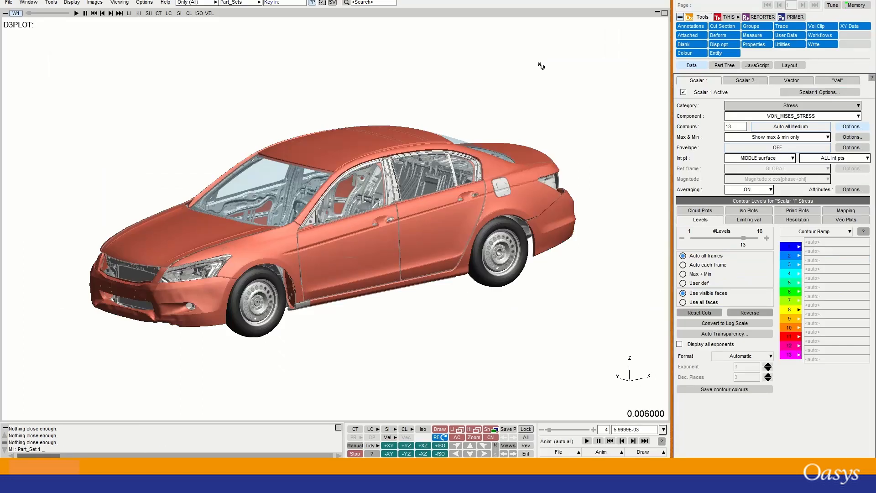
Orbit the crashed car to a side view.
mouse_move(516, 91)
shift+mouse_down()
mouse_move(452, 88)
mouse_move(469, 134)
mouse_move(378, 209)
mouse_move(401, 201)
mouse_move(418, 141)
shift+mouse_up()
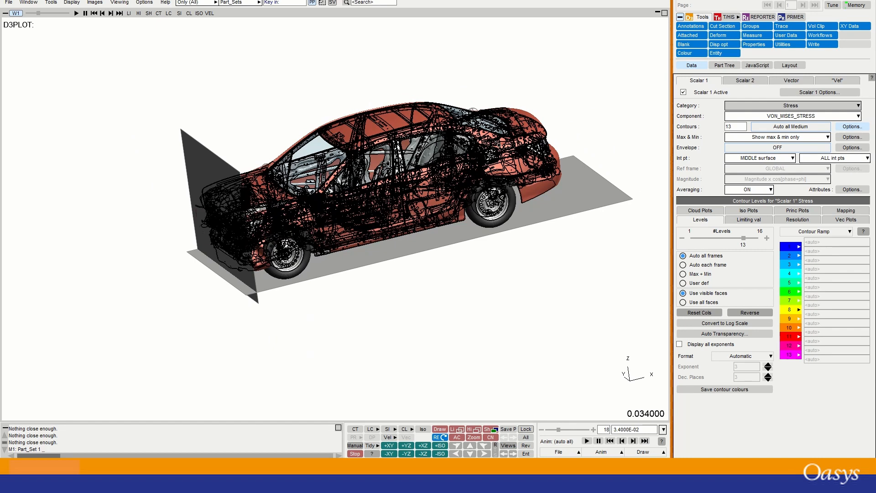
Switch the car to Shaded display and set the picker to Parts (any).
shift+middle_drag(416, 138, 342, 160)
click(216, 2)
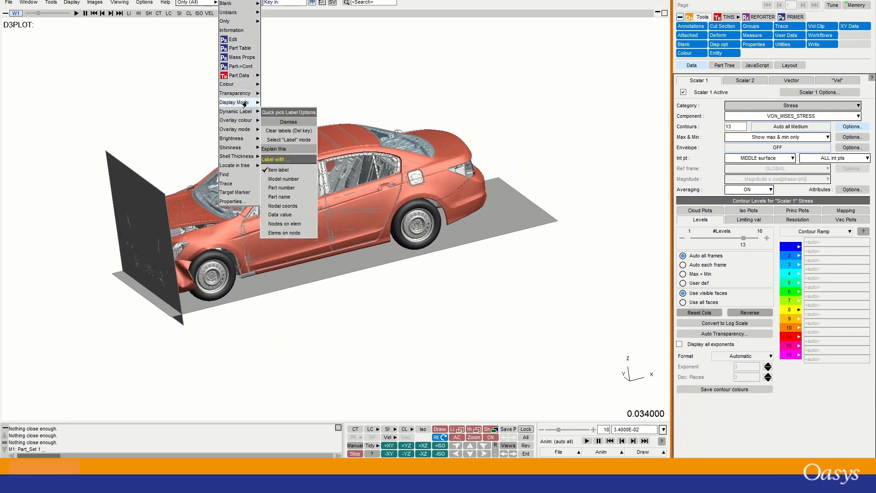
click(280, 140)
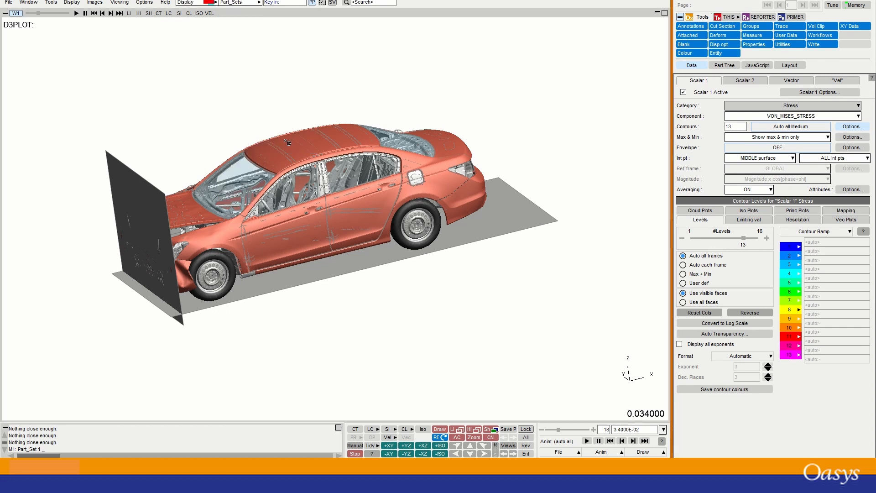
click(258, 2)
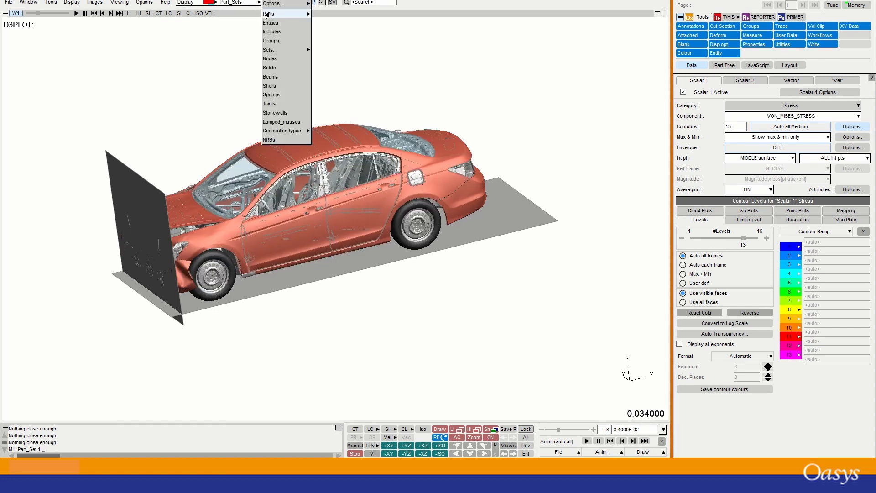
click(266, 15)
Box-select the whole car, try the CT stress contour, return to Sh, and open Groups.
drag(607, 345, 43, 62)
click(353, 430)
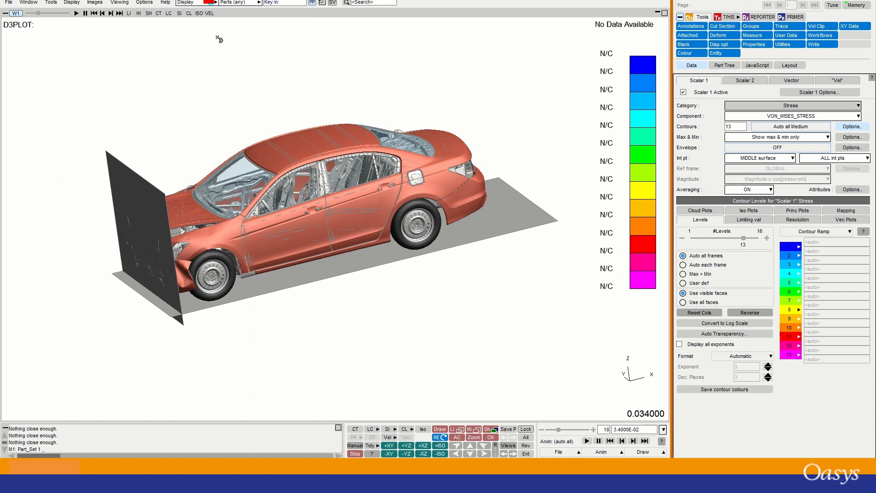
click(487, 429)
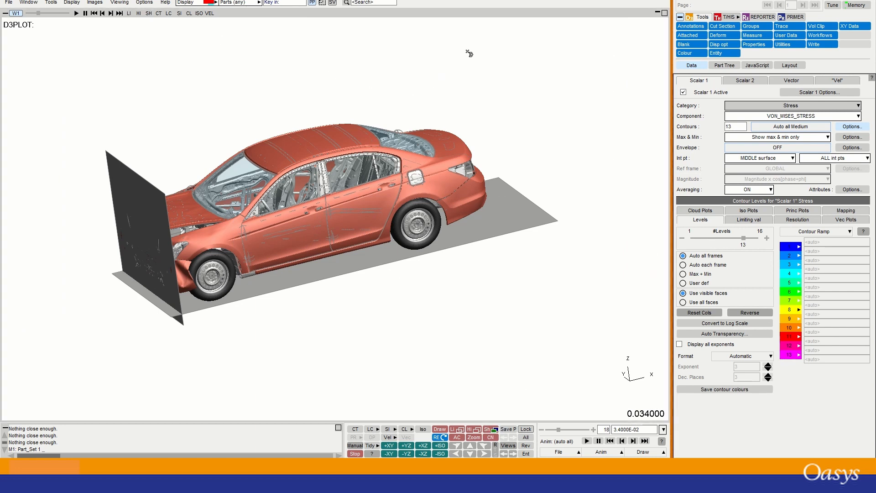
click(751, 26)
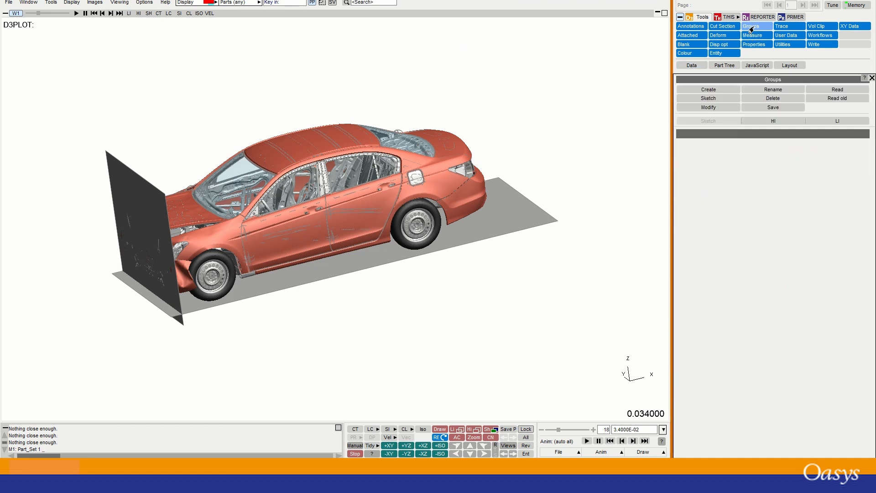
Read the groups in from group003.asc and sketch only group 1: Windows.
click(830, 90)
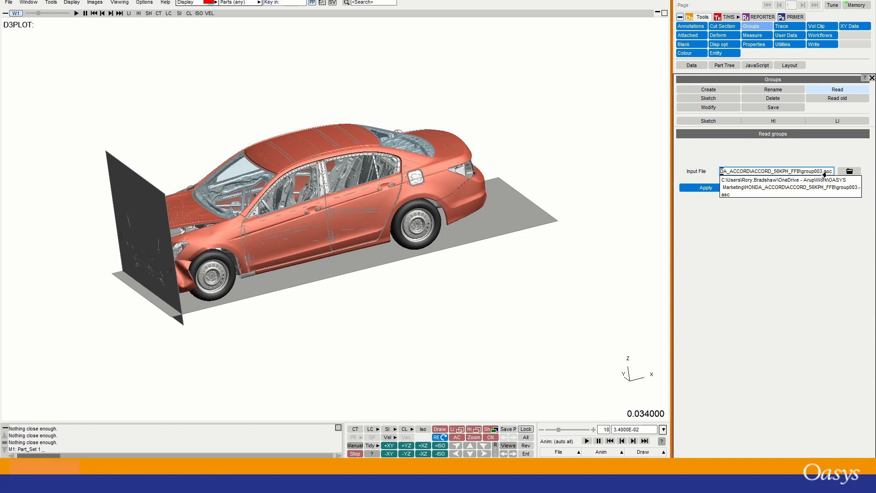
click(703, 188)
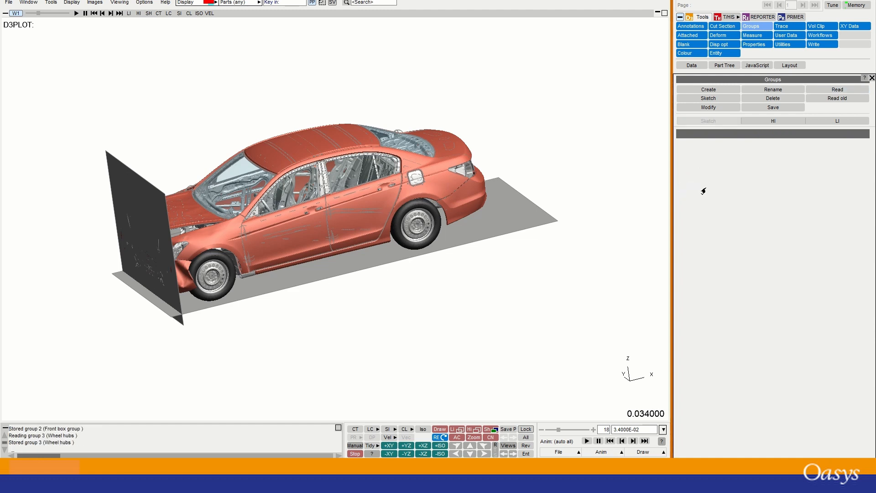
click(707, 98)
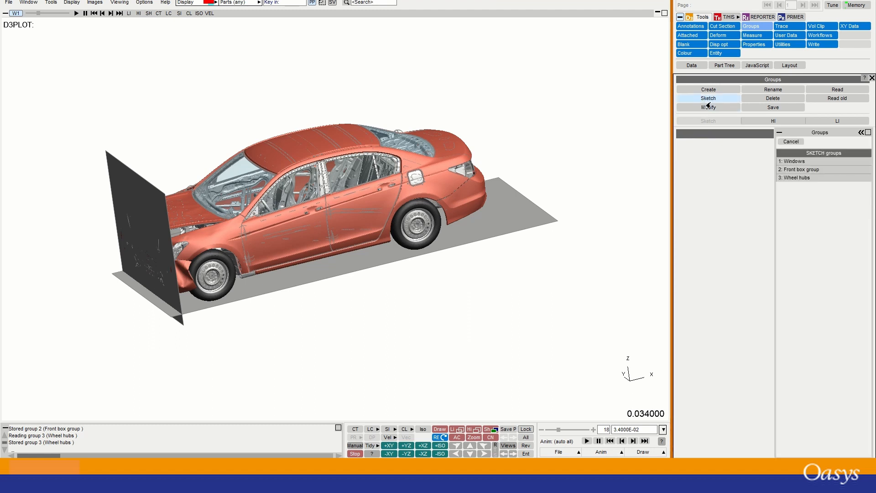
click(798, 163)
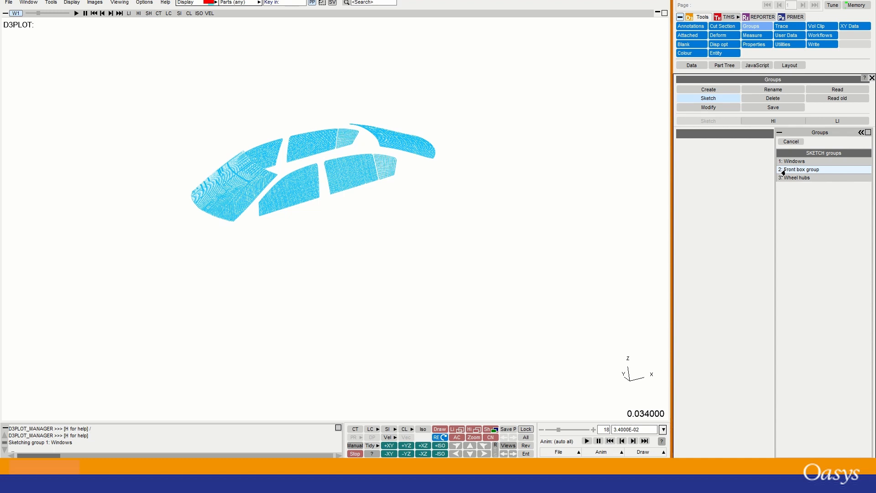
Sketch 2: Front box group and 3: Wheel hubs, then redraw the full shaded car with U and S.
click(783, 172)
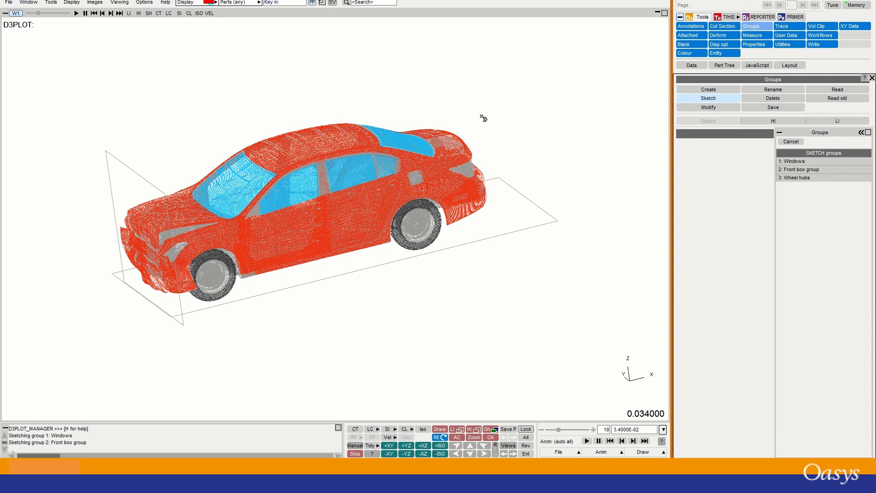
click(796, 177)
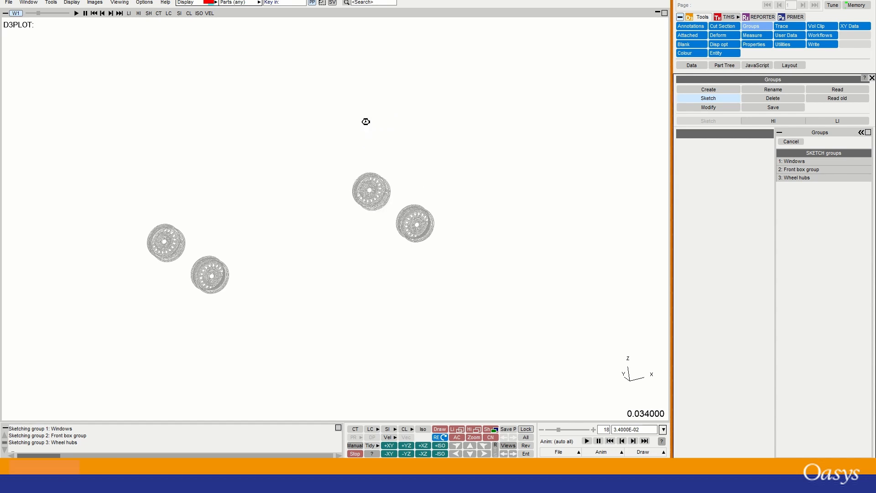
key(u)
key(s)
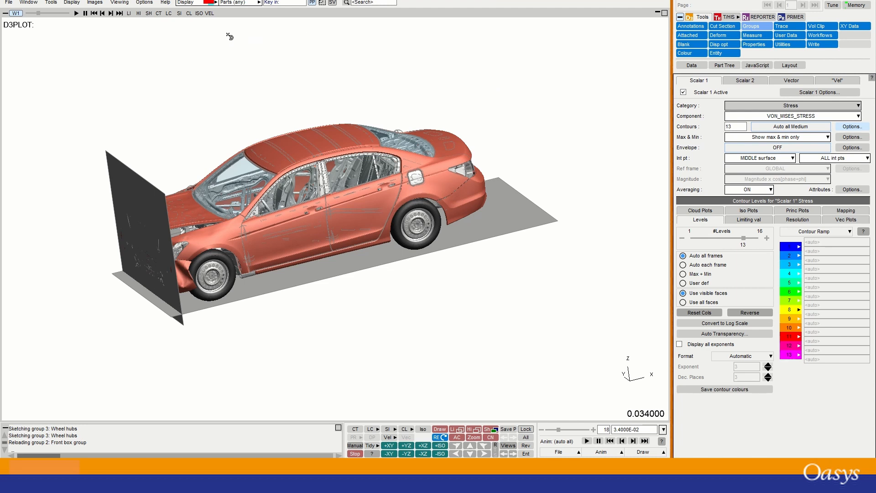
Set picking to Groups with Blank, then blank the Wheel hubs and Windows groups.
click(258, 3)
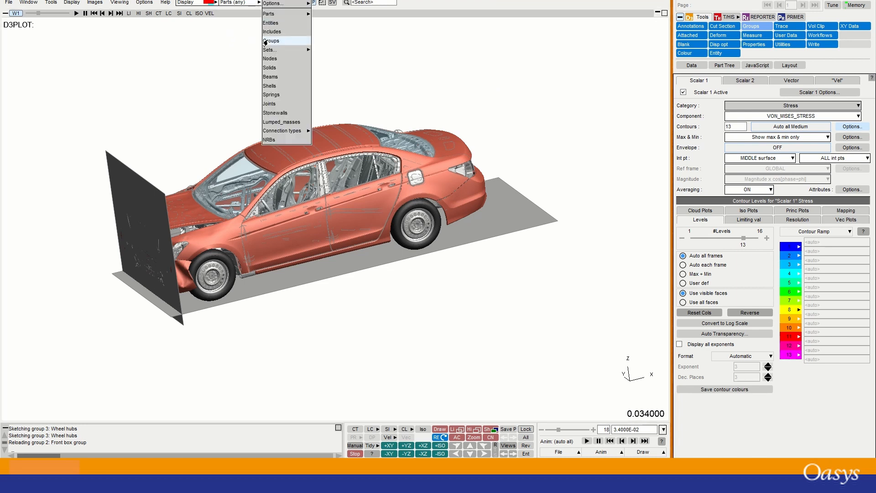
click(269, 41)
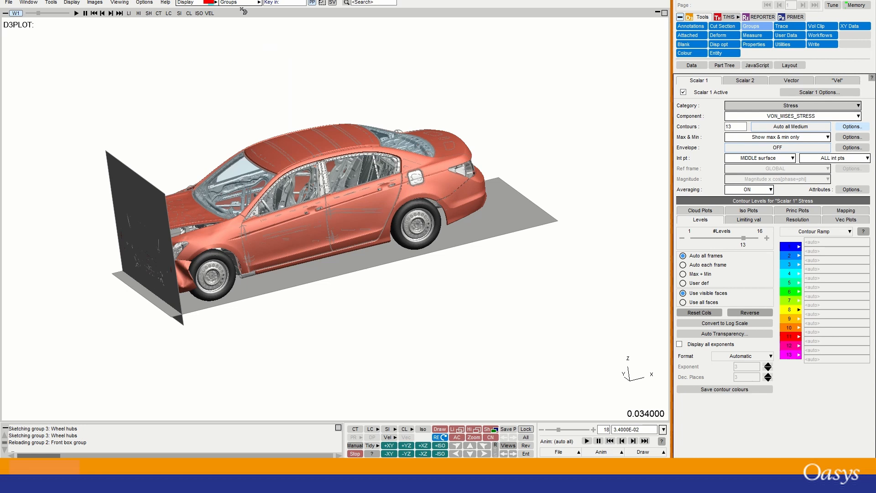
click(215, 3)
click(225, 4)
click(420, 218)
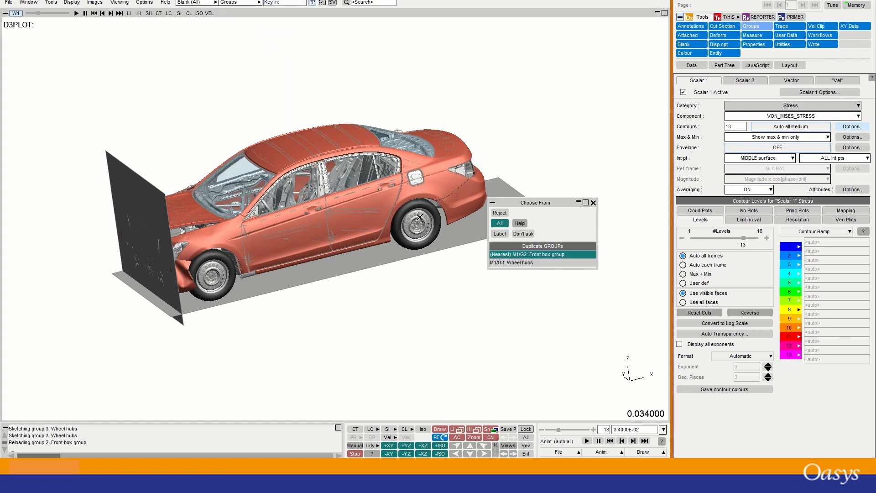
click(509, 263)
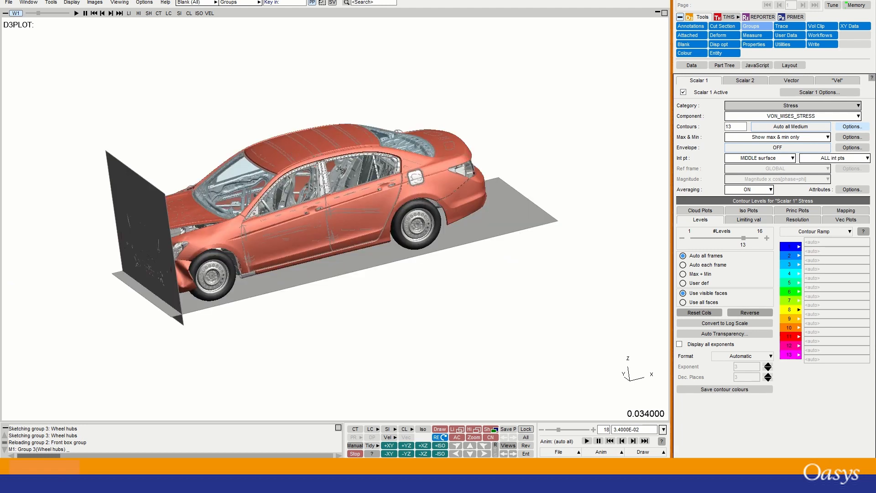
click(340, 170)
click(431, 206)
Set the Wheel hubs group's Display Mode to Current from its right-click menu.
right_click(414, 225)
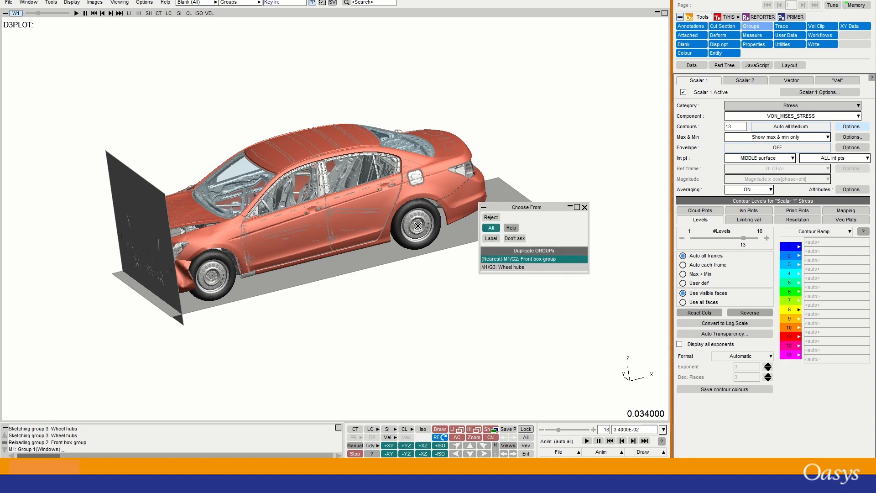
click(503, 268)
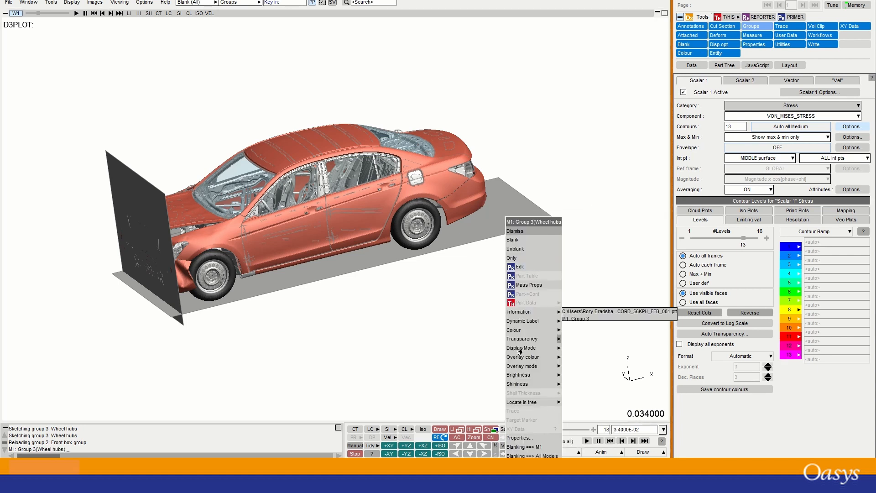
mouse_move(522, 349)
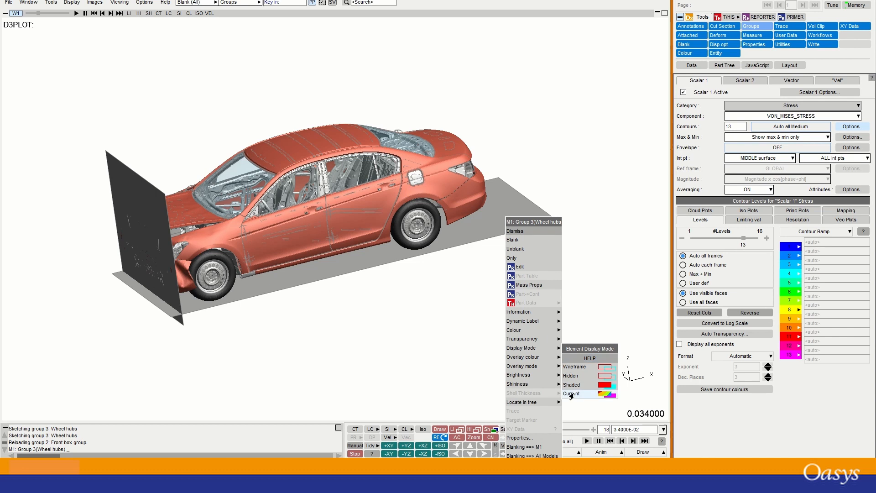
click(572, 394)
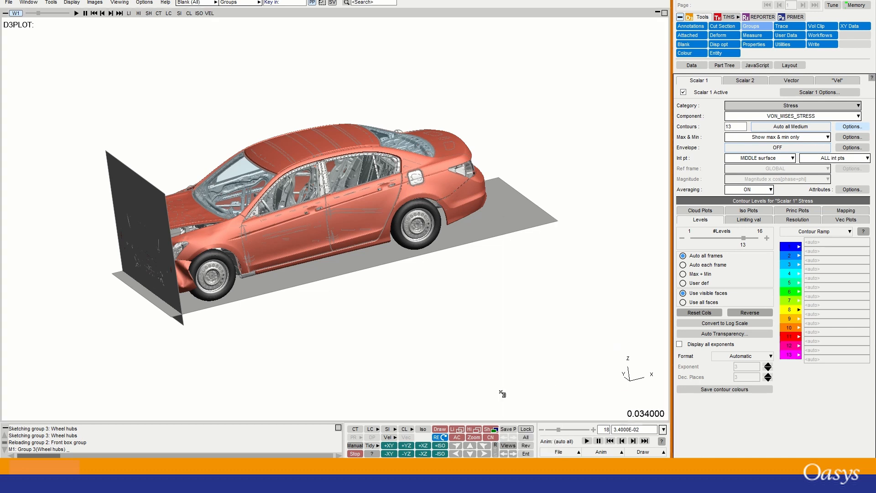
Contour von Mises stress, return the wheel hubs to plain shading, and set the Windows group to Current display mode.
click(354, 429)
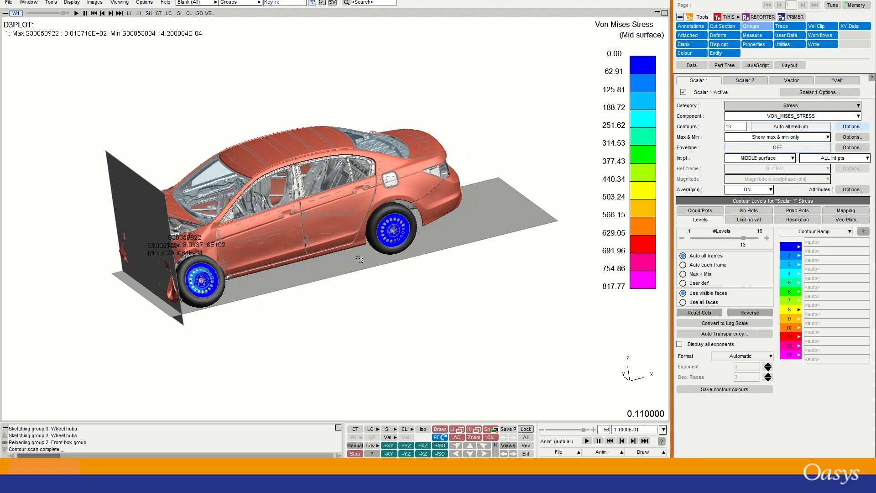
key(s)
right_click(318, 172)
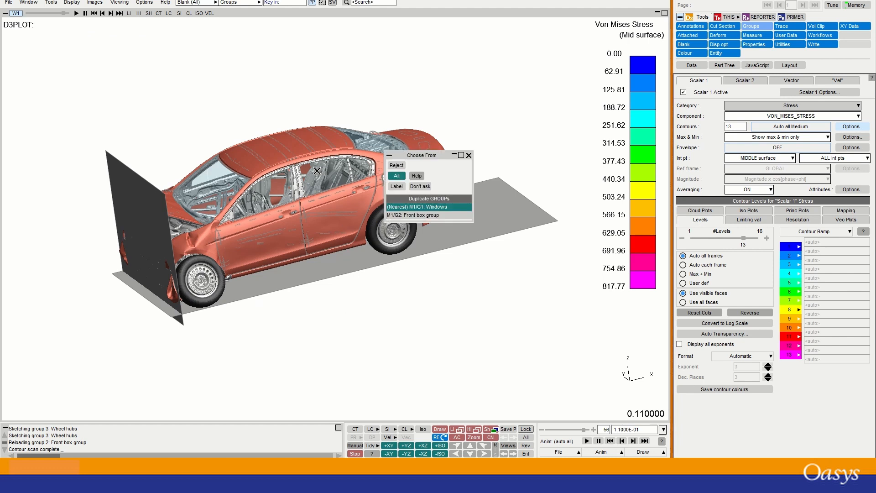
click(409, 209)
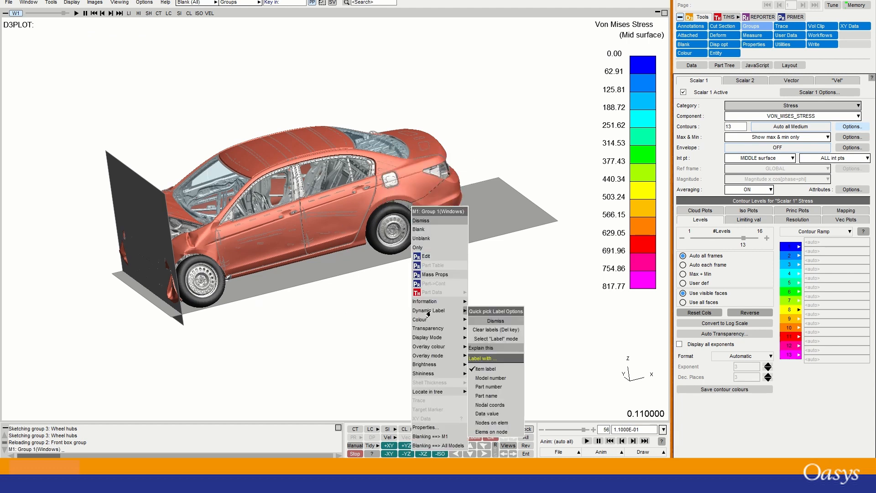
mouse_move(427, 338)
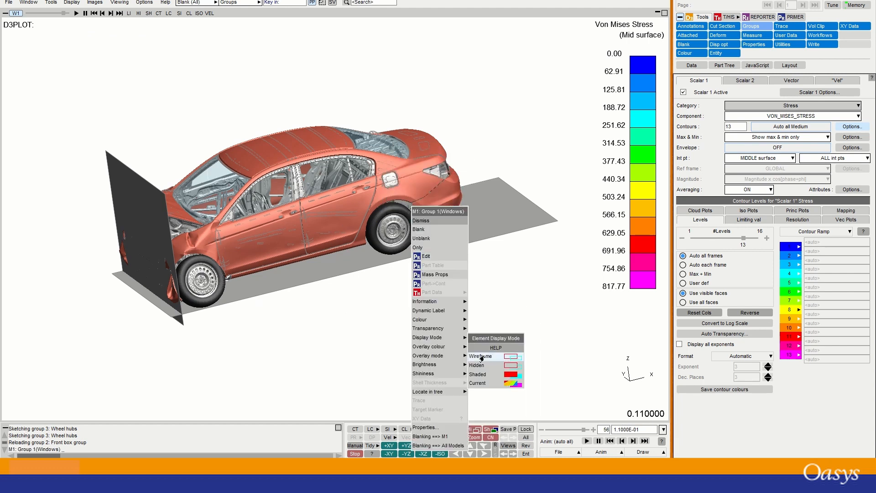
click(495, 383)
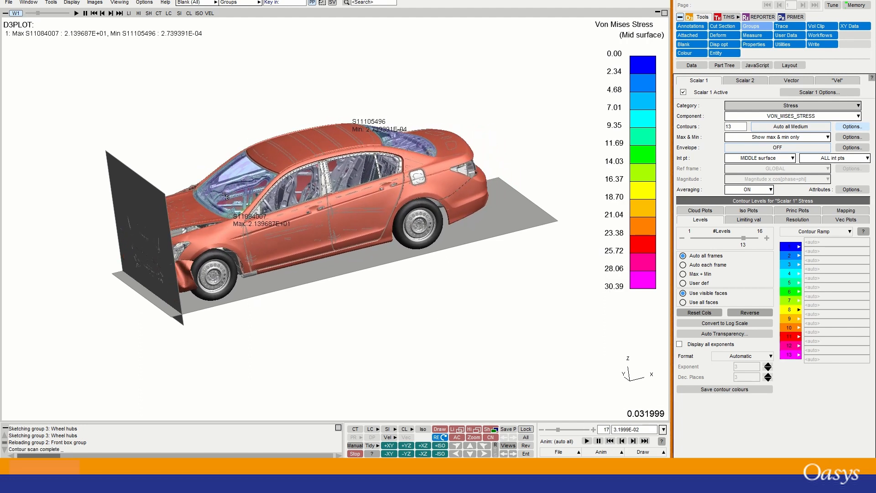
Set the Windows group's transparency to 0% (Opaque).
right_click(230, 187)
click(330, 226)
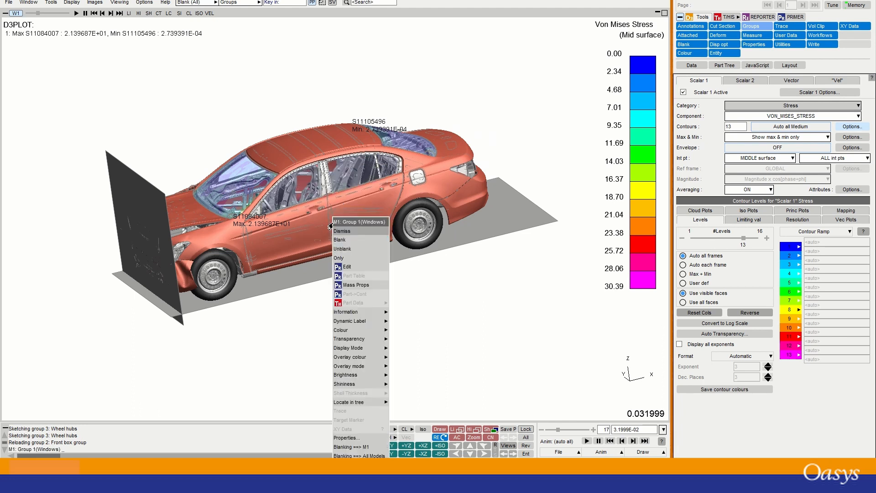
mouse_move(388, 343)
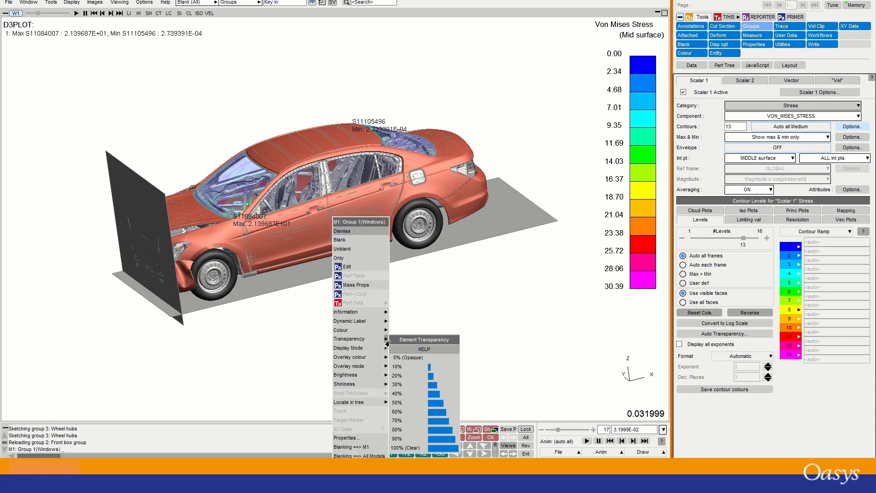
click(406, 358)
Rotate the car to view its other side, level it, and zoom to inspect the window contours.
scroll(267, 189, up, 3)
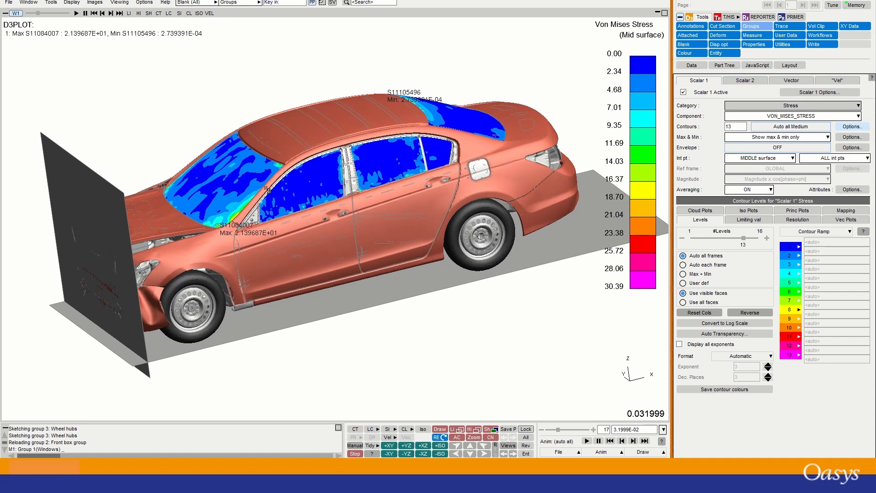
drag(267, 190, 203, 115)
scroll(201, 116, down, 3)
shift+drag(53, 120, 55, 227)
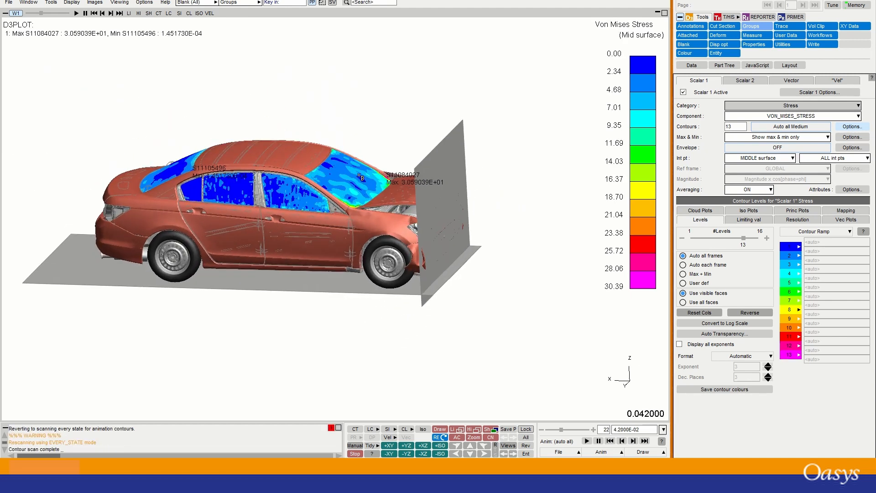
scroll(361, 175, up, 3)
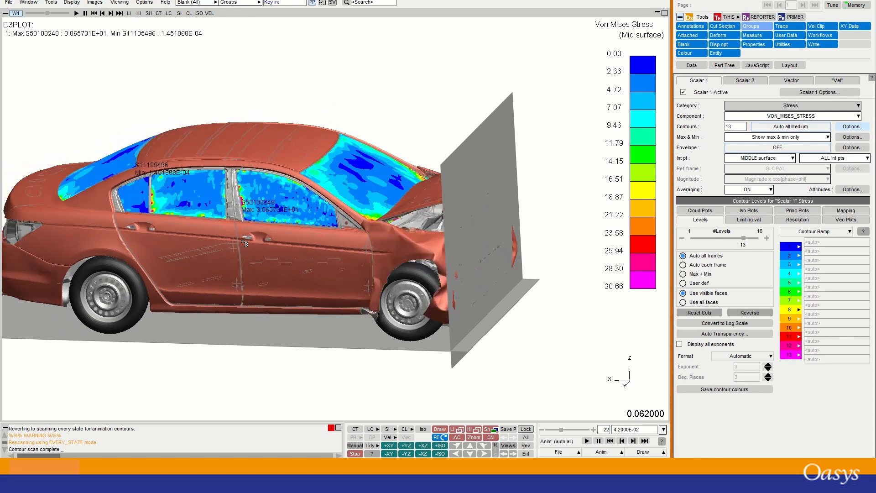
scroll(252, 199, down, 4)
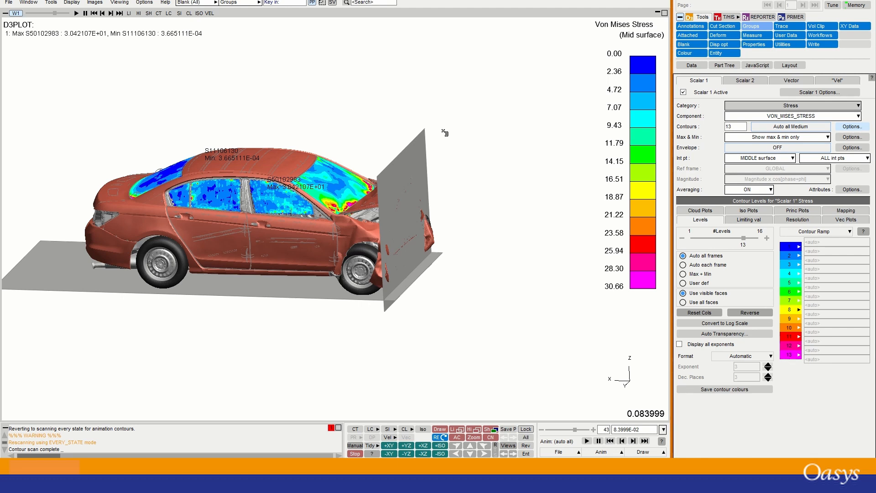
Start an XY Data vs Time plot with GROUP as the object type, listing the three groups.
click(850, 27)
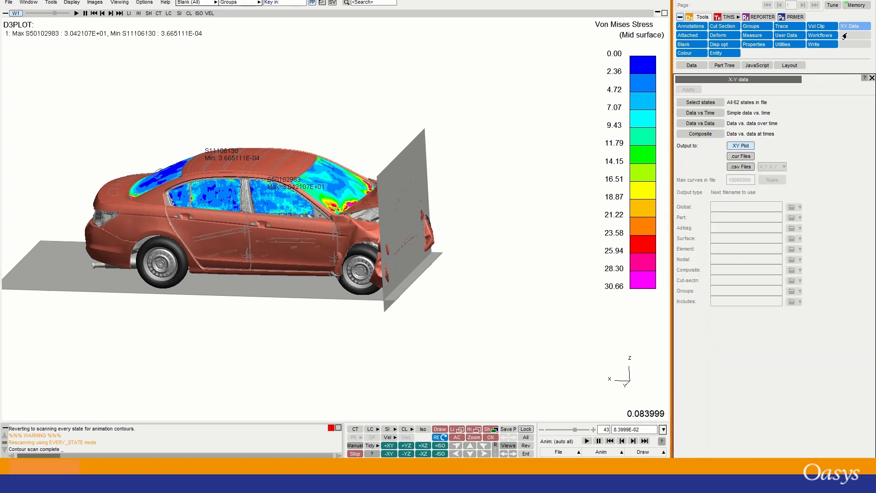
click(701, 113)
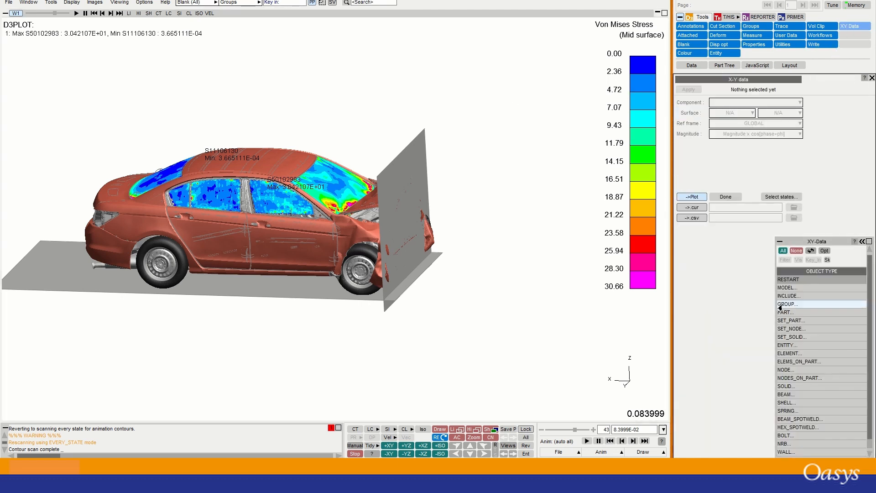
click(809, 306)
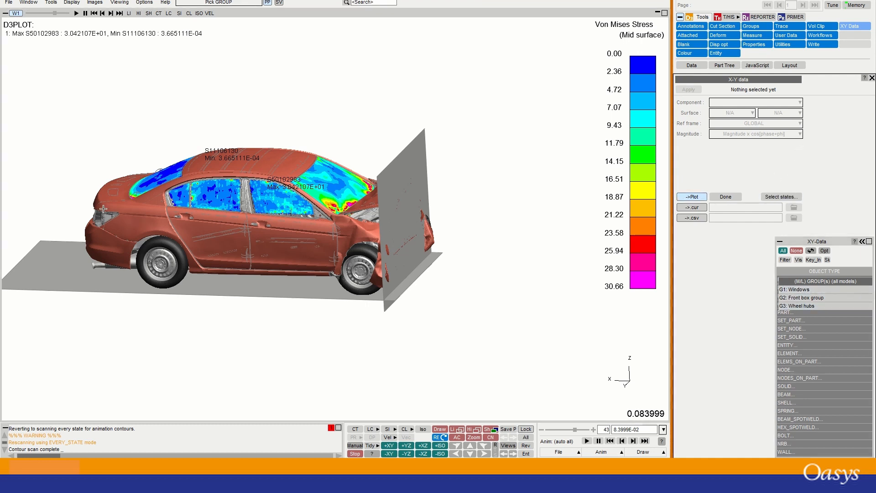
scroll(89, 192, up, 5)
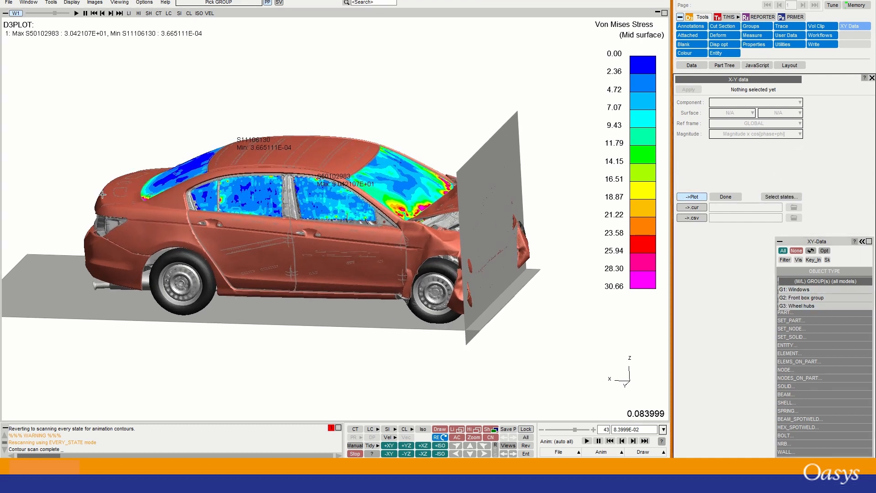